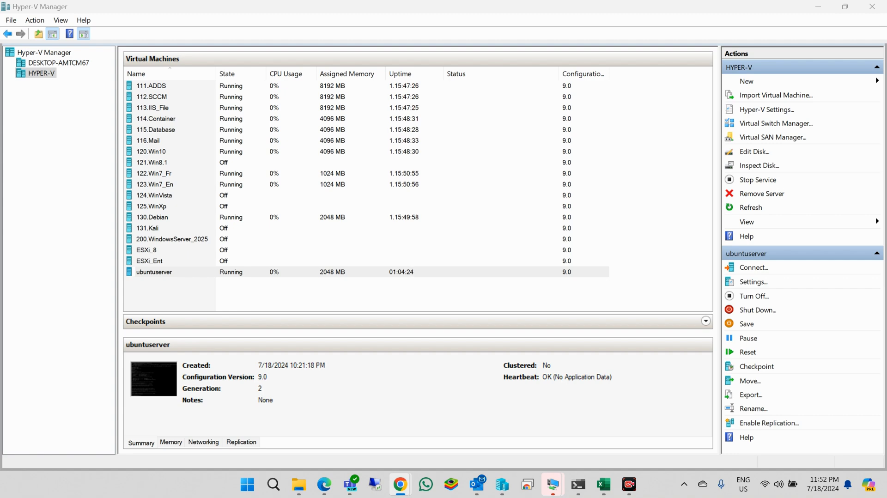
- Drag the Chrome window showing the Google homepage down over Hyper-V Manager
left_click_drag(208, 0, 429, 101)
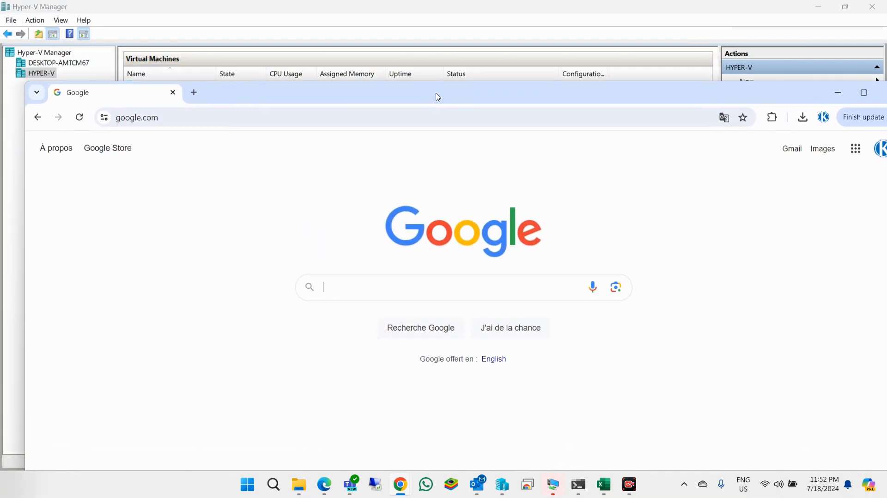
- Maximize Chrome and search Google for 'ubuntu server 24.04' using the suggestion
double_click(429, 105)
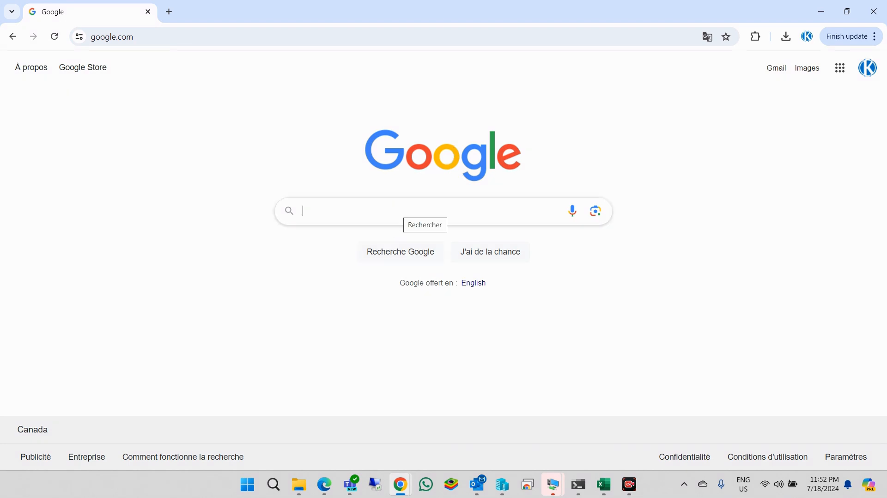
left_click(328, 211)
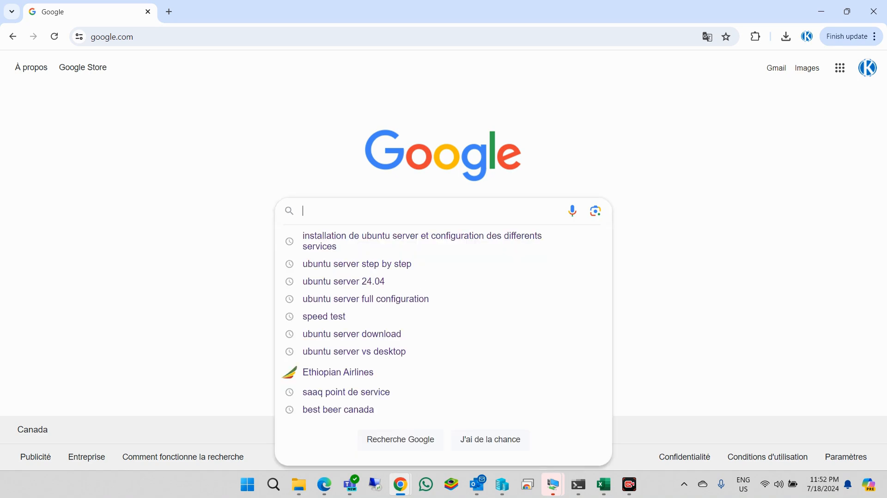
left_click(300, 110)
left_click(327, 208)
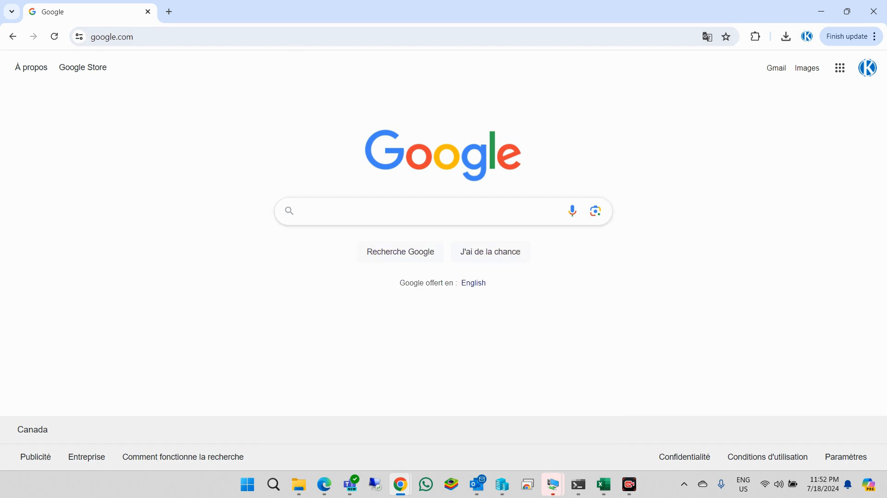
type("un")
key("BackSpace")
key("BackSpace")
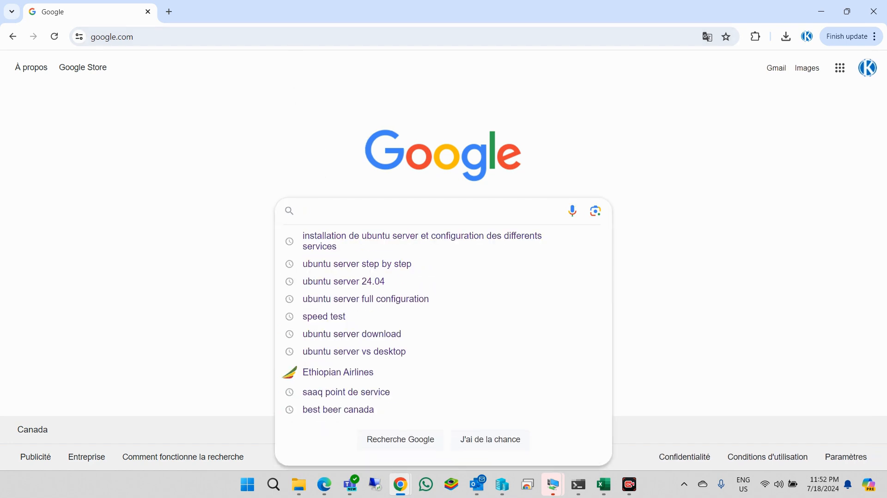
type("ubunt")
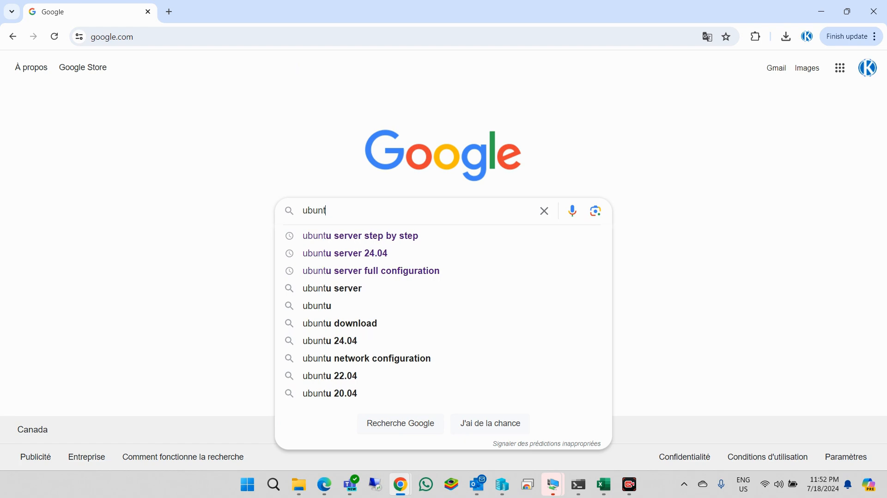
type("u")
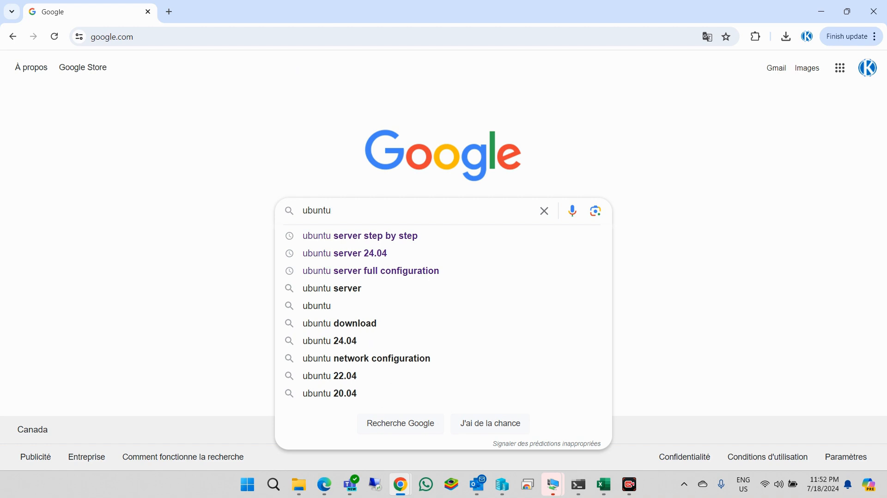
key("Down")
key("Down")
key("Return")
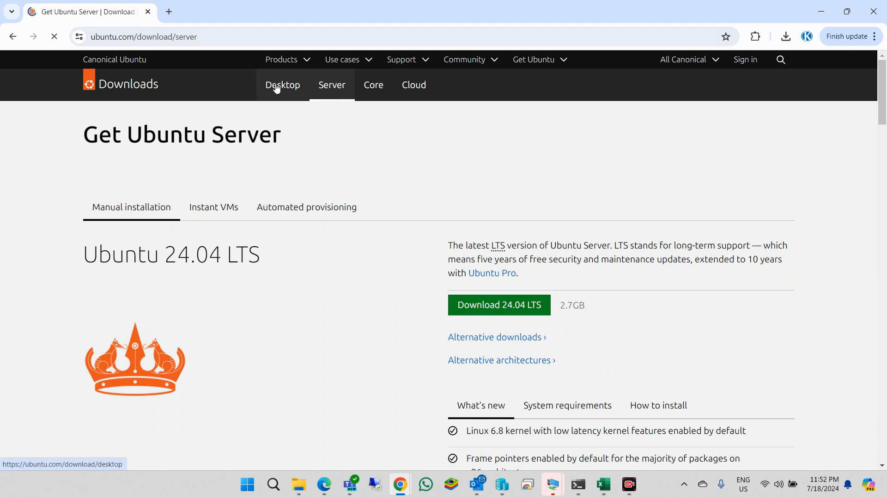
- Switch to the Ubuntu Desktop 24.04 LTS download page, then return to Hyper-V Manager
left_click(296, 88)
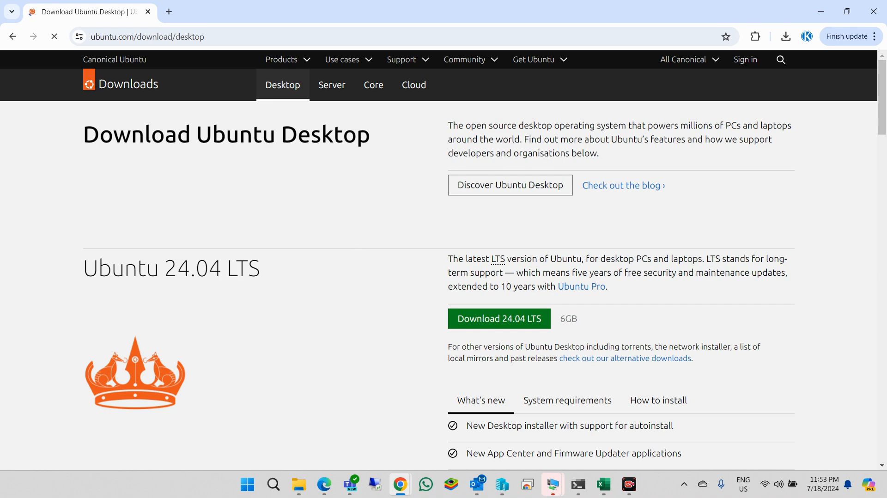
left_click(503, 485)
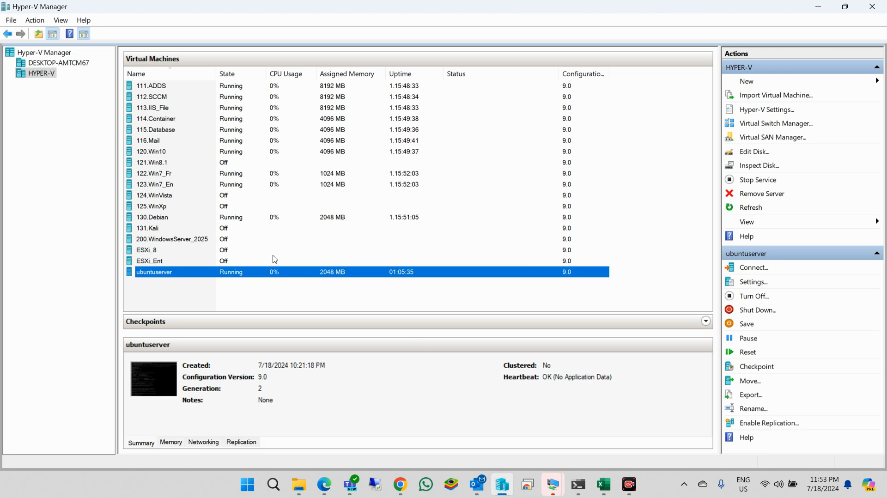
- Start the New Virtual Machine wizard on the HYPER-V host and name the VM ubuntu
right_click(42, 53)
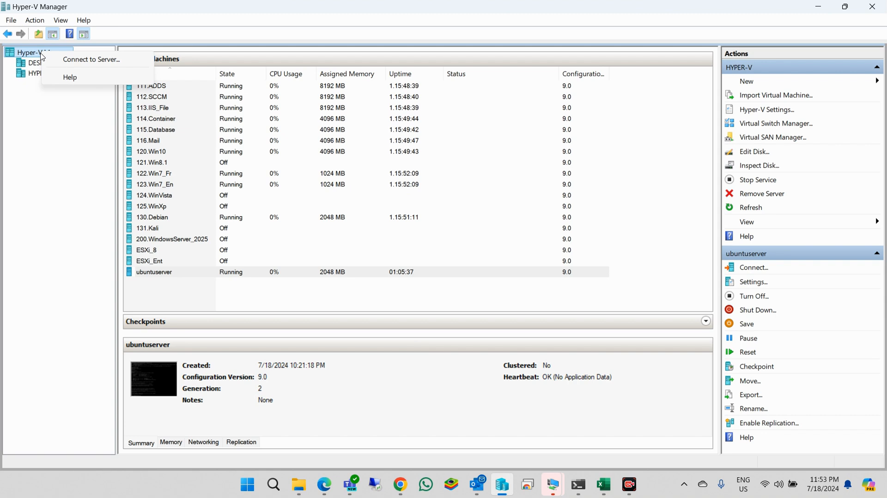
left_click(77, 62)
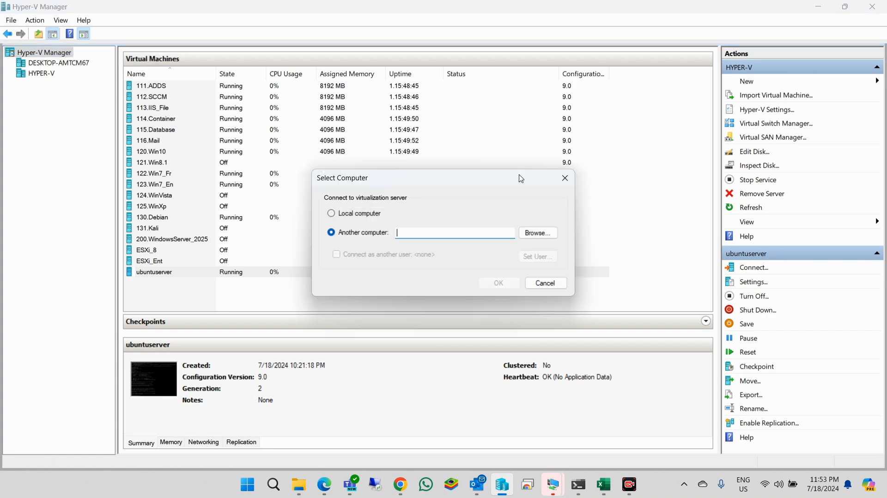
left_click(573, 178)
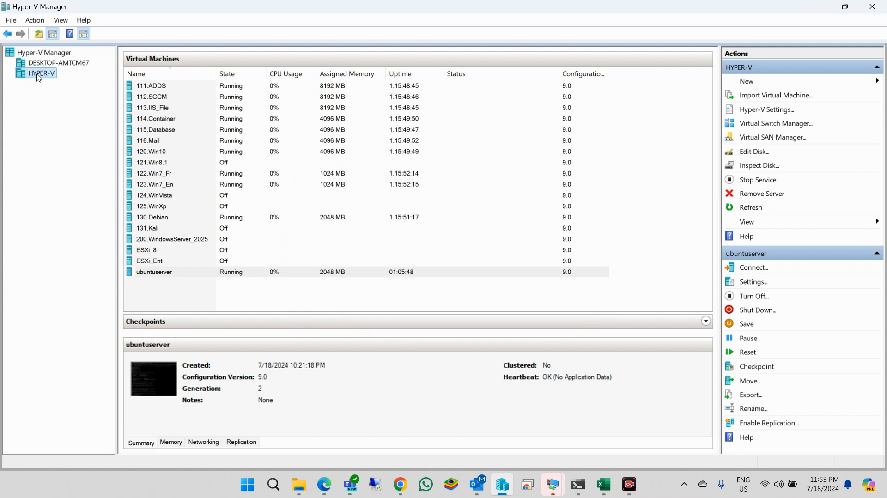
right_click(38, 78)
mouse_move(69, 82)
left_click(204, 84)
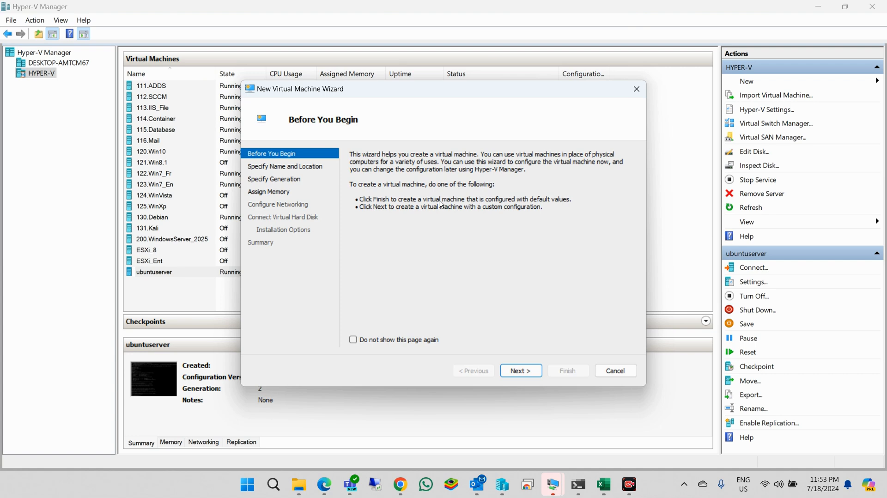
left_click(520, 370)
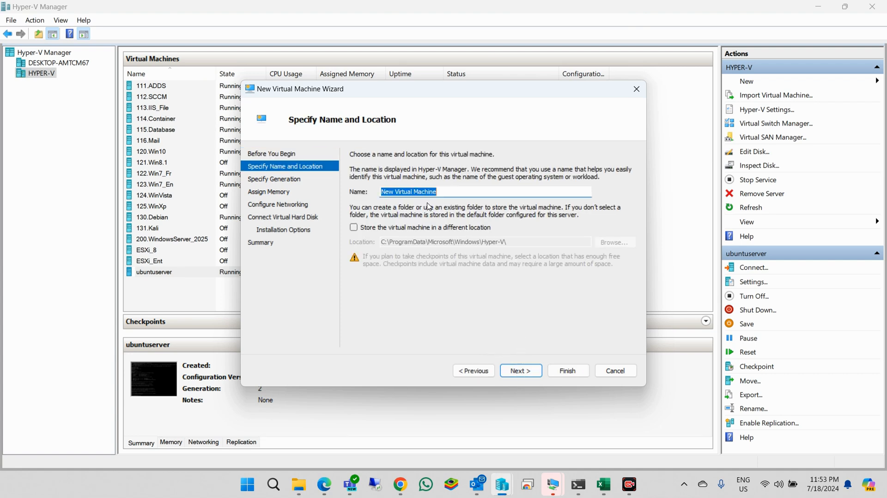
type("ubuntu")
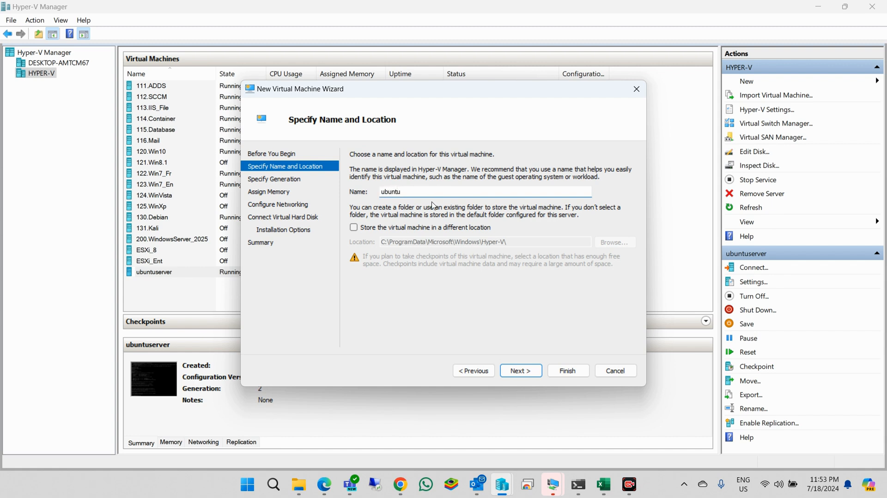
- Store the VM in V:\vm\ubuntu\ and choose Generation 2
left_click(409, 227)
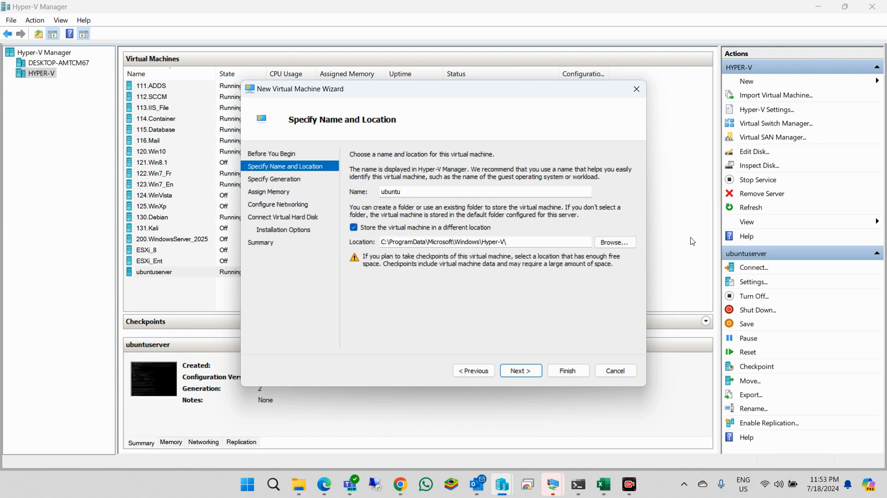
left_click(610, 243)
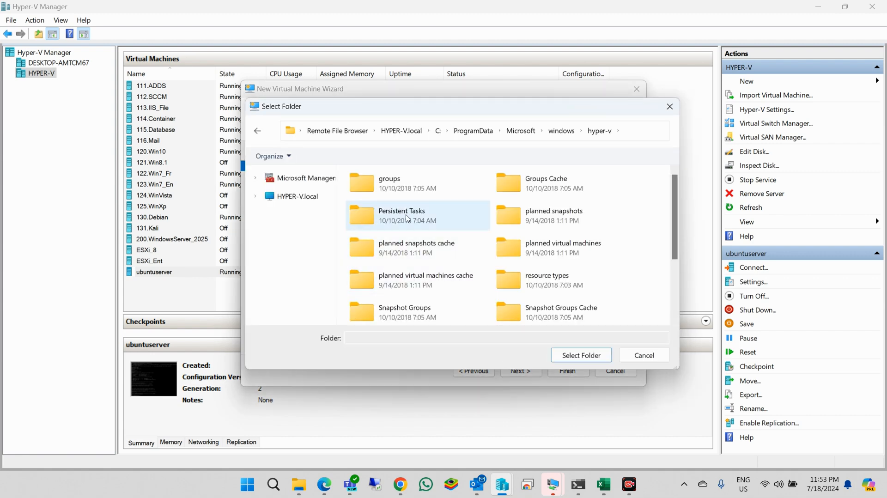
left_click(315, 202)
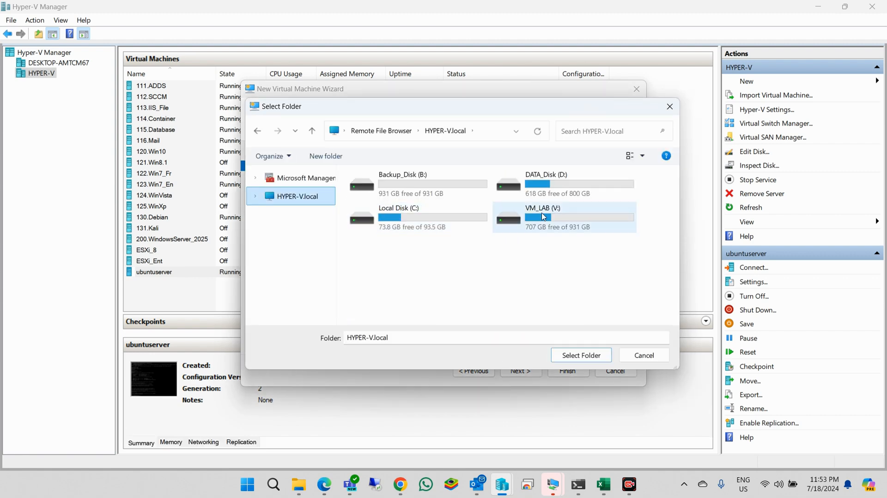
double_click(544, 216)
left_click(439, 197)
double_click(440, 198)
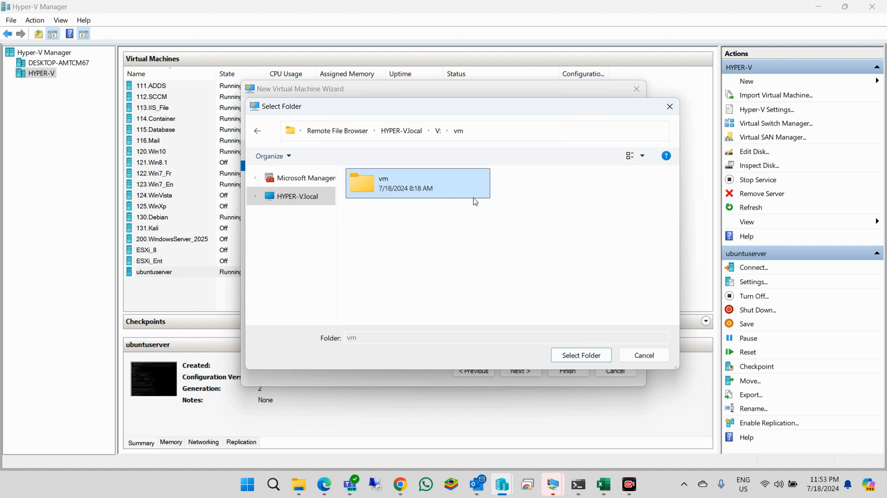
scroll(513, 209, "down", 2)
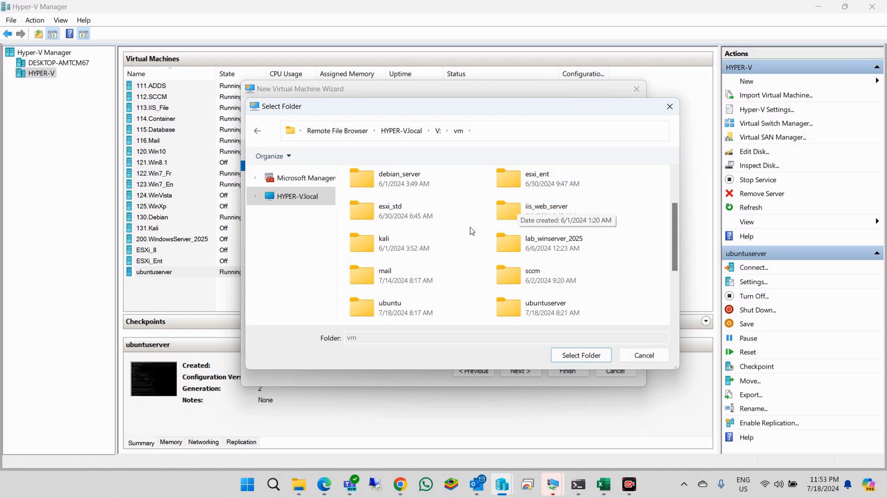
scroll(462, 233, "down", 3)
left_click(403, 220)
double_click(404, 221)
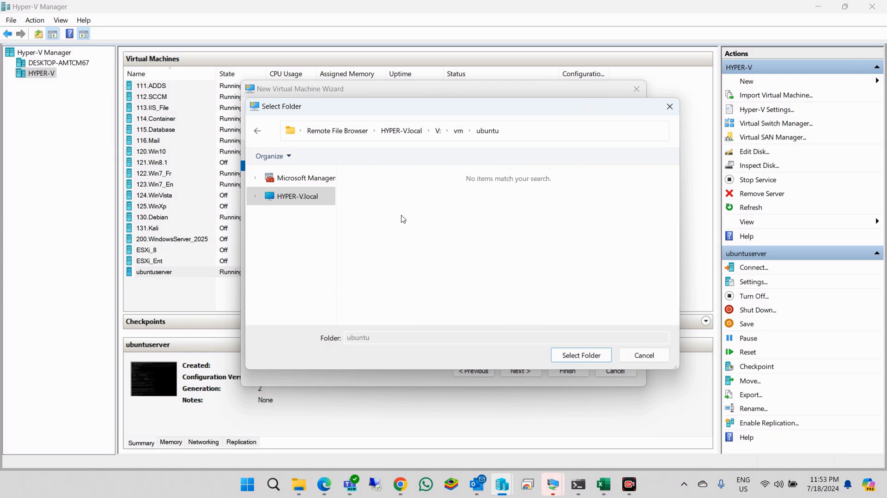
left_click(585, 357)
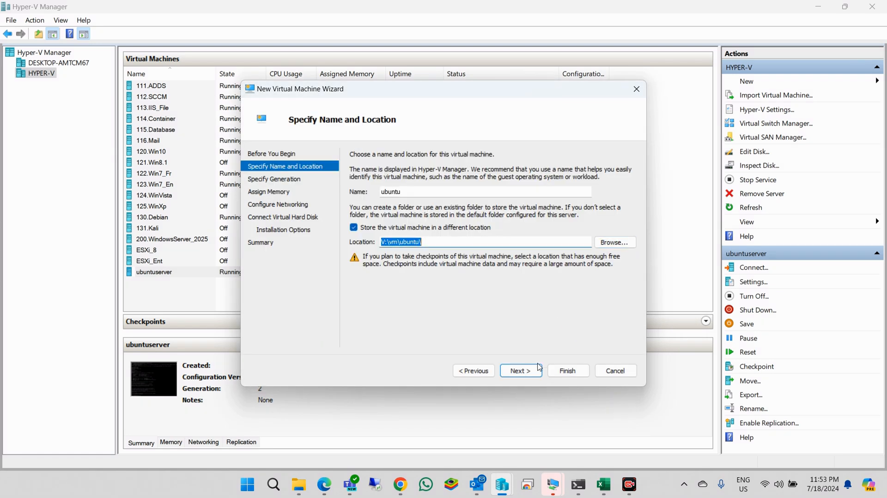
left_click(531, 372)
left_click(380, 202)
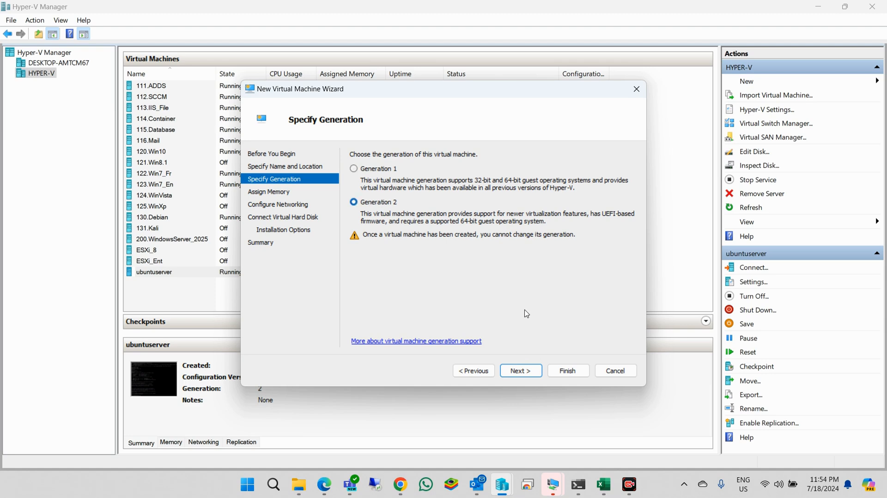
- Keep 4096 MB of memory and connect the VM to the Switch network
left_click(531, 370)
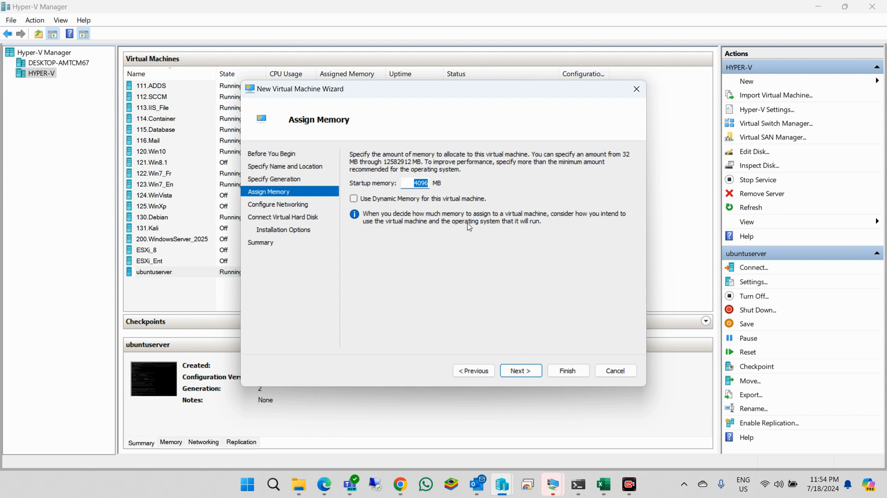
left_click(529, 371)
left_click(460, 184)
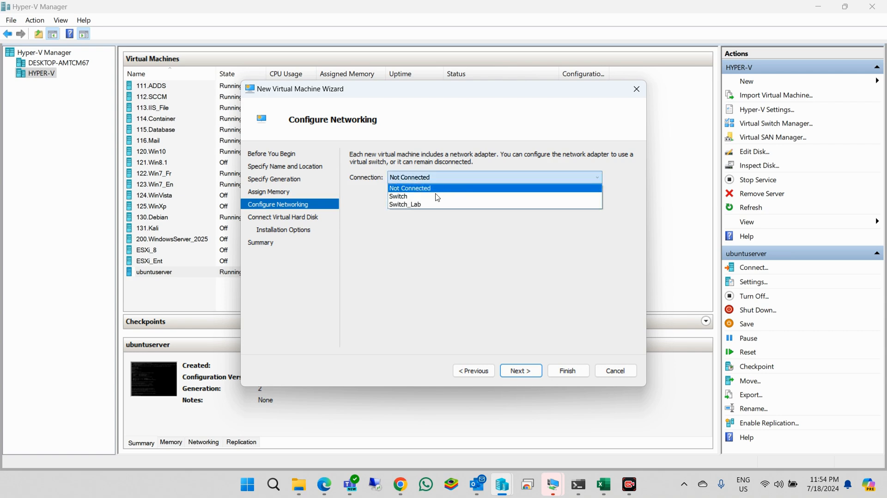
left_click(422, 204)
left_click(425, 182)
left_click(425, 196)
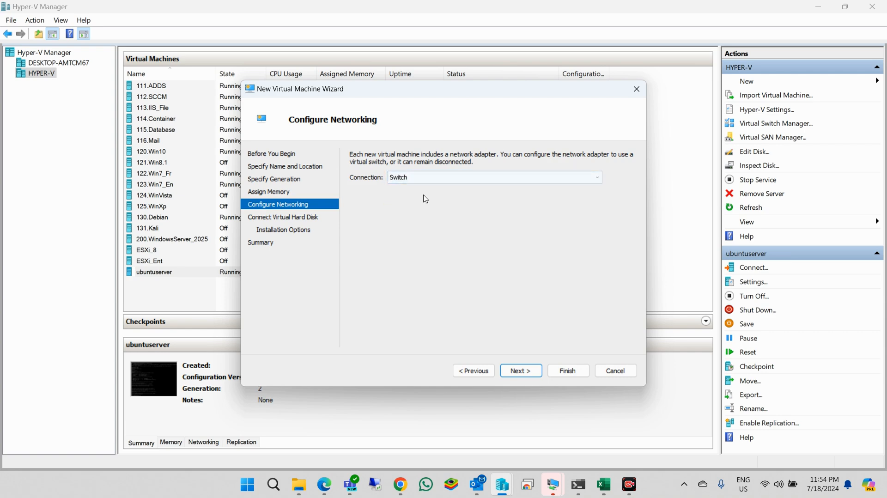
left_click(520, 370)
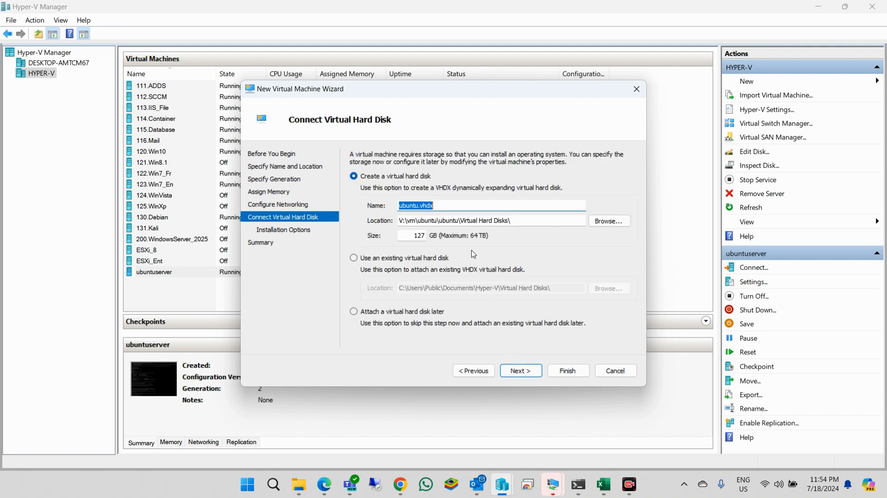
- Place the ubuntu.vhdx disk in V:\vm\ubuntu\ with a 50 GB size
left_click(595, 220)
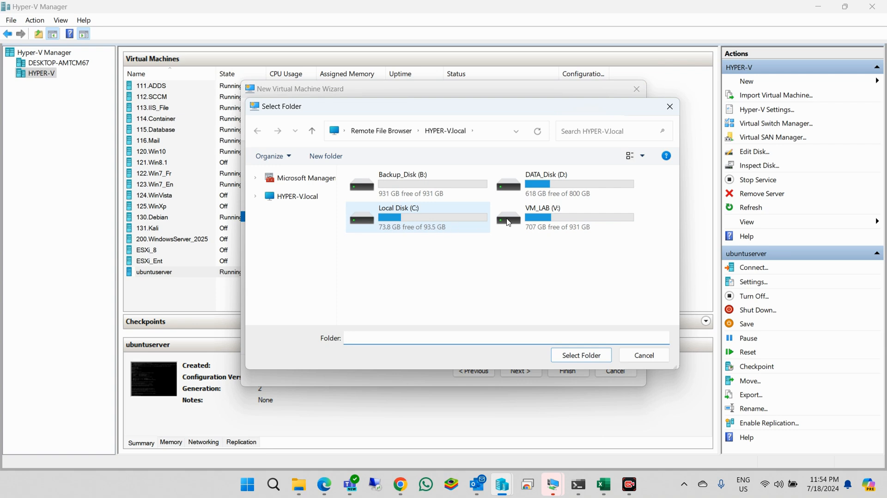
double_click(508, 223)
double_click(411, 196)
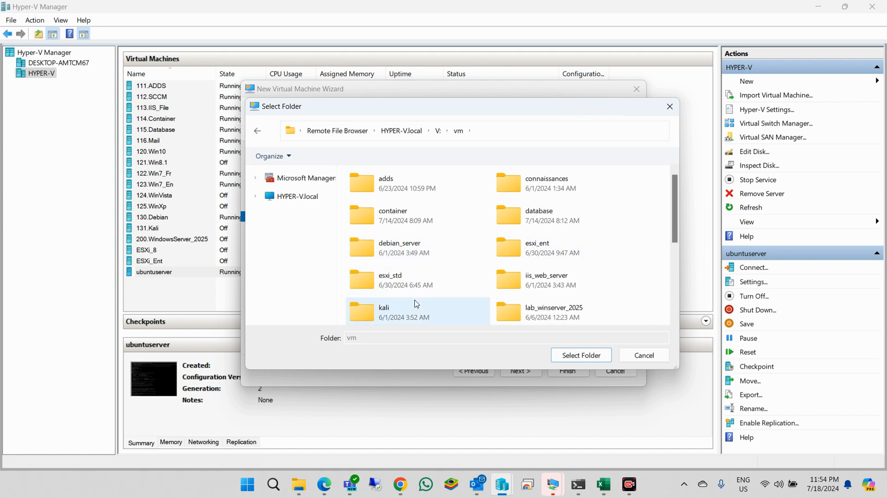
scroll(417, 304, "down", 2)
double_click(417, 306)
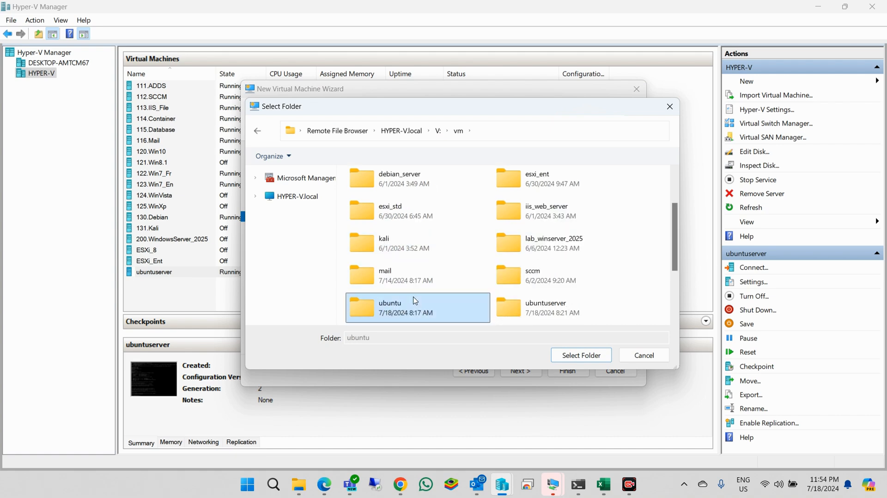
left_click(593, 352)
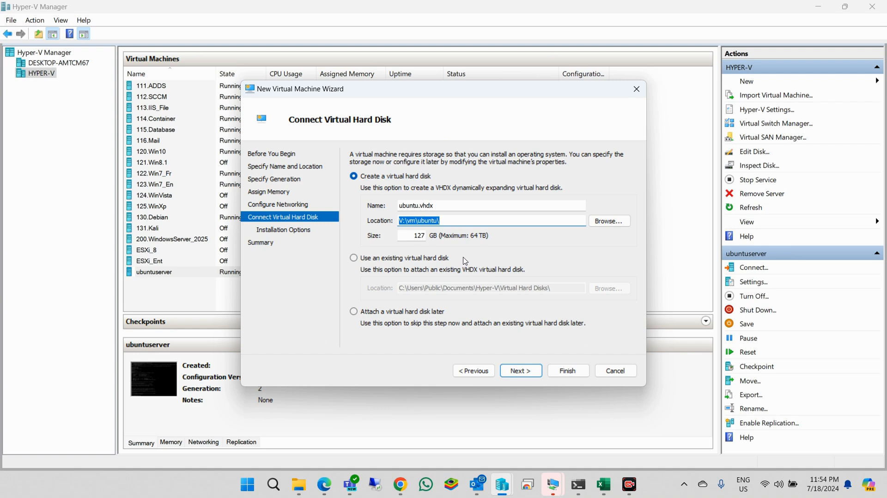
key("Tab")
key("Tab")
type("50")
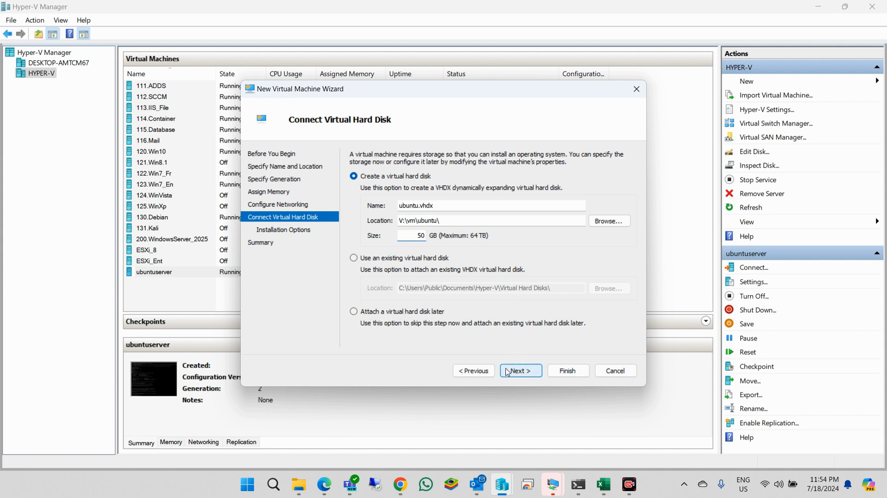
left_click(521, 371)
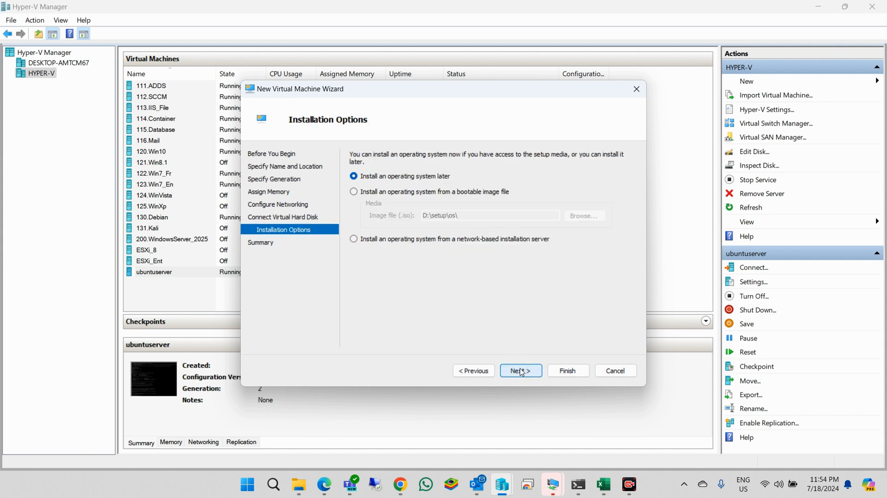
- Use D:\setup\os\ubuntu-24.04-desktop-amd64.iso as the boot image and finish the wizard
left_click(453, 196)
left_click(579, 216)
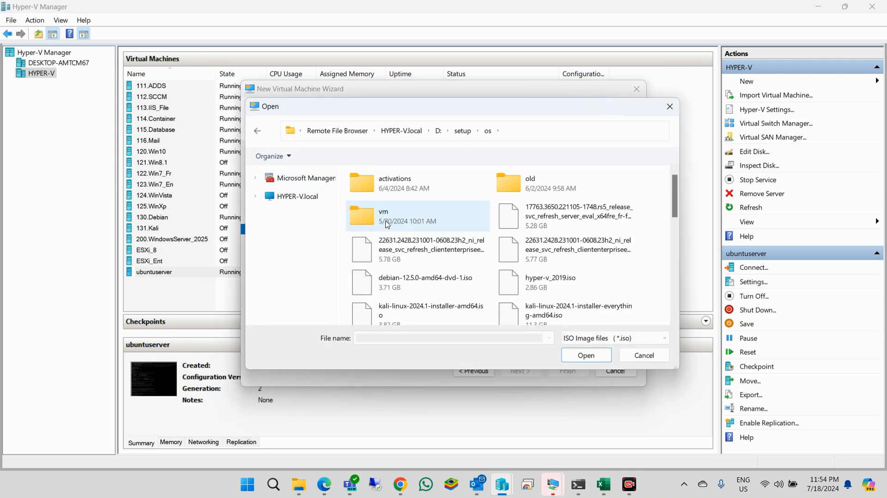
left_click(297, 196)
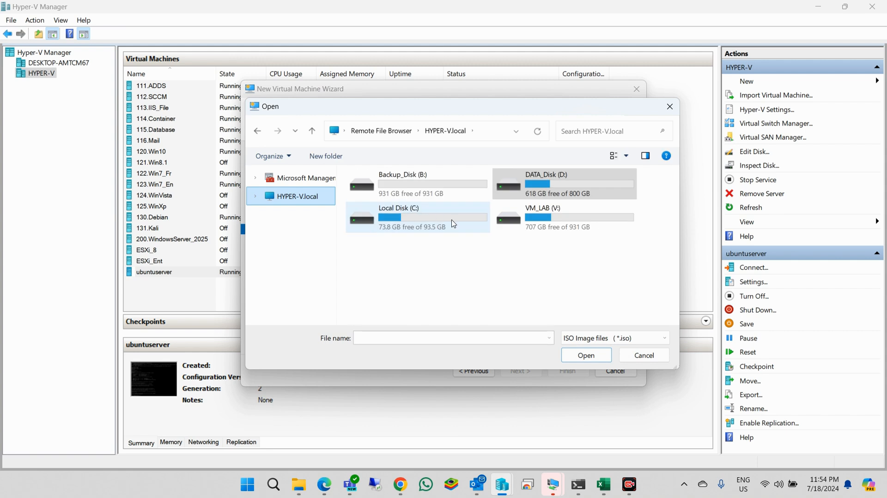
double_click(543, 183)
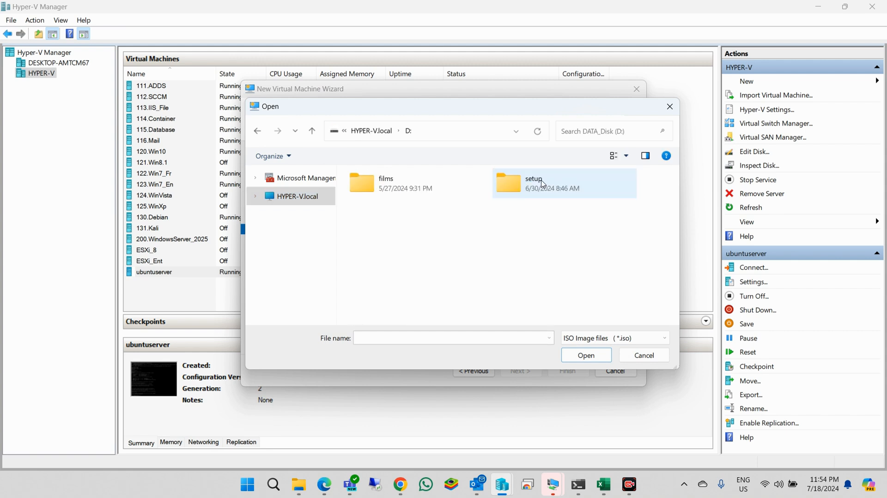
double_click(533, 183)
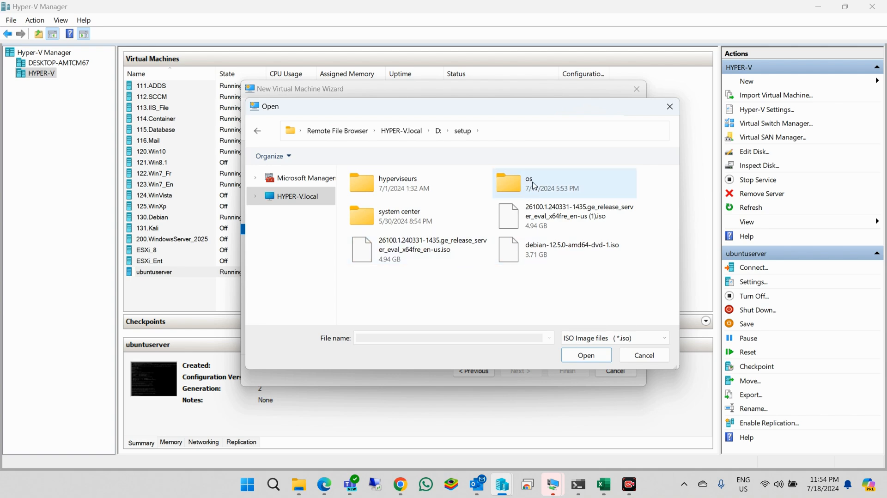
double_click(527, 186)
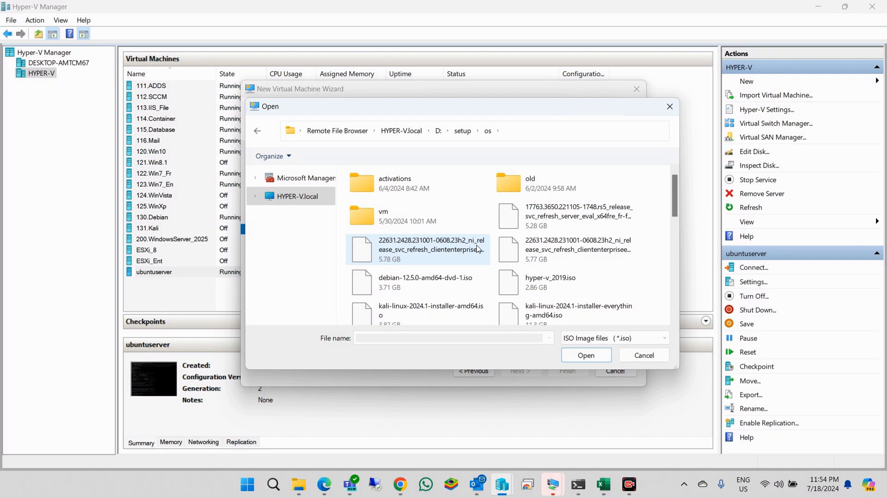
scroll(477, 259, "down", 2)
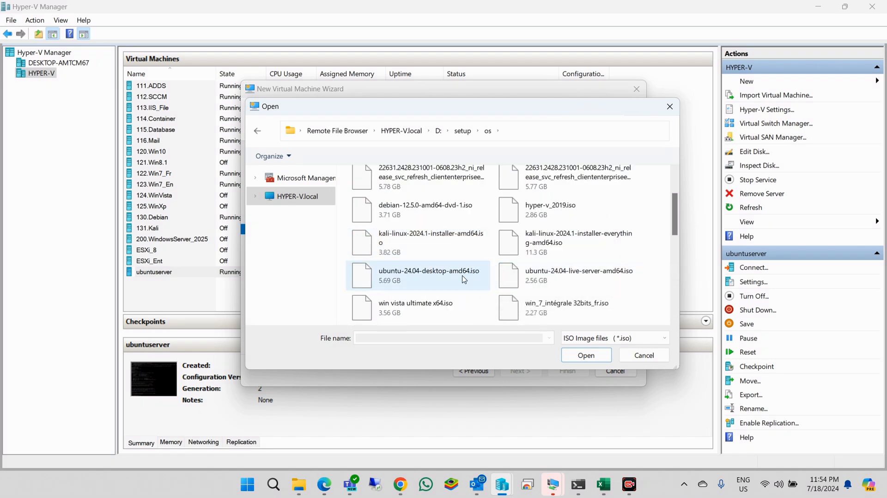
left_click(409, 279)
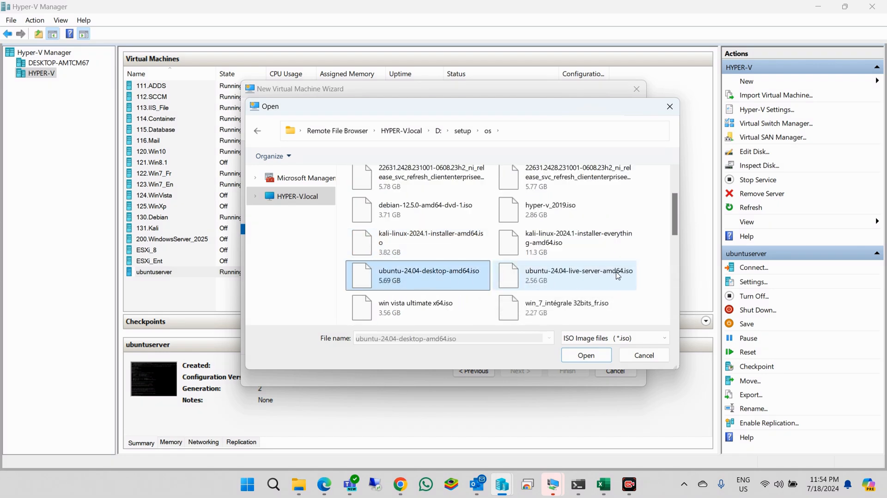
double_click(434, 281)
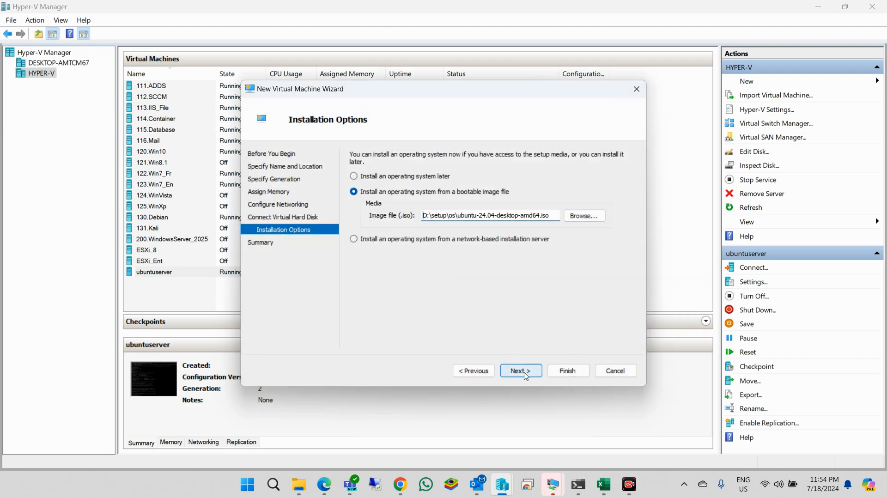
left_click(522, 371)
left_click(572, 370)
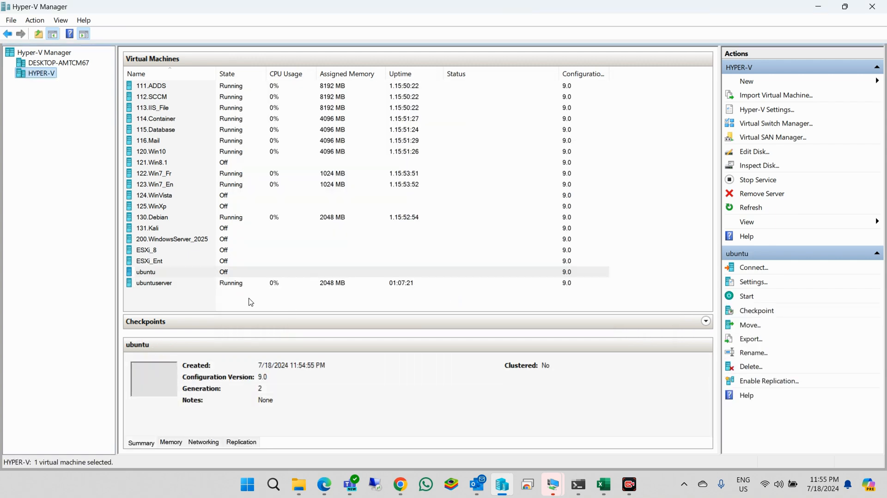
- Reduce the ubuntu VM's virtual processors to 1 and apply
right_click(153, 277)
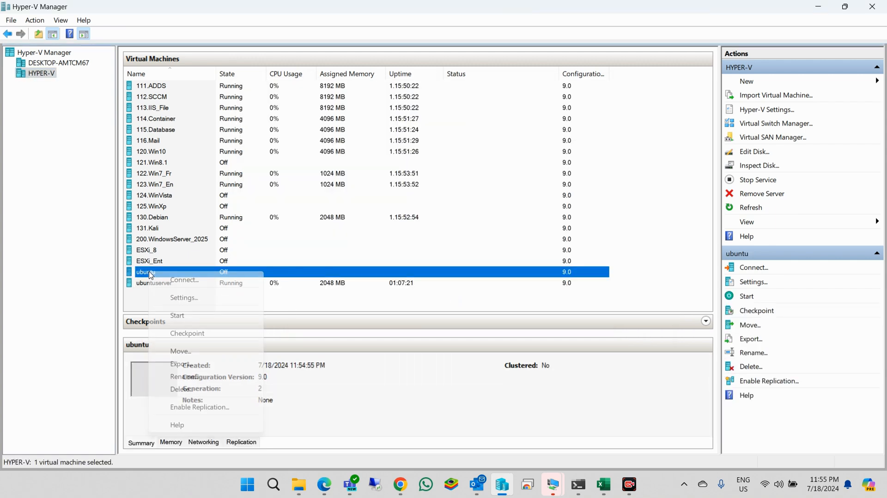
left_click(188, 296)
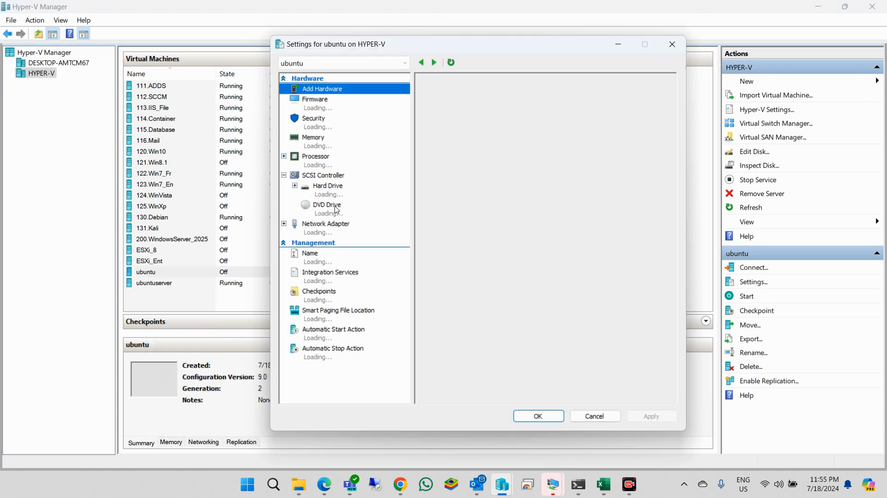
left_click(323, 146)
left_click(324, 169)
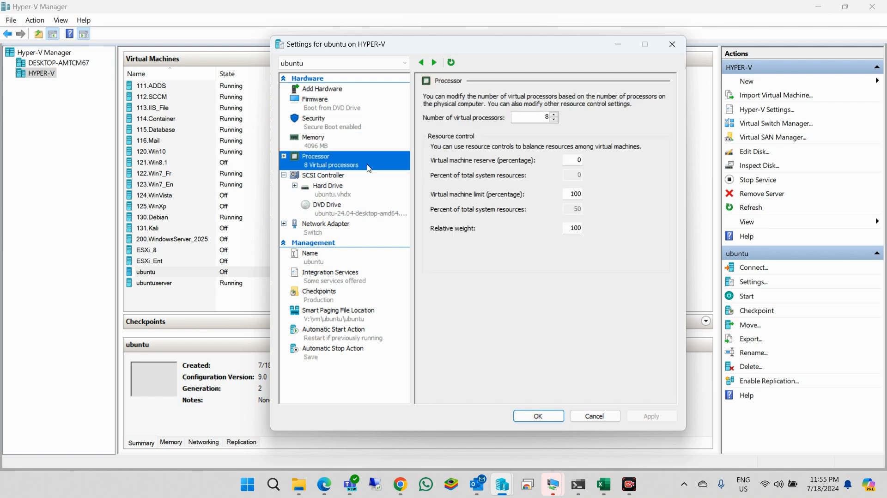
left_click(554, 121)
left_click(554, 120)
left_click(554, 121)
left_click(554, 120)
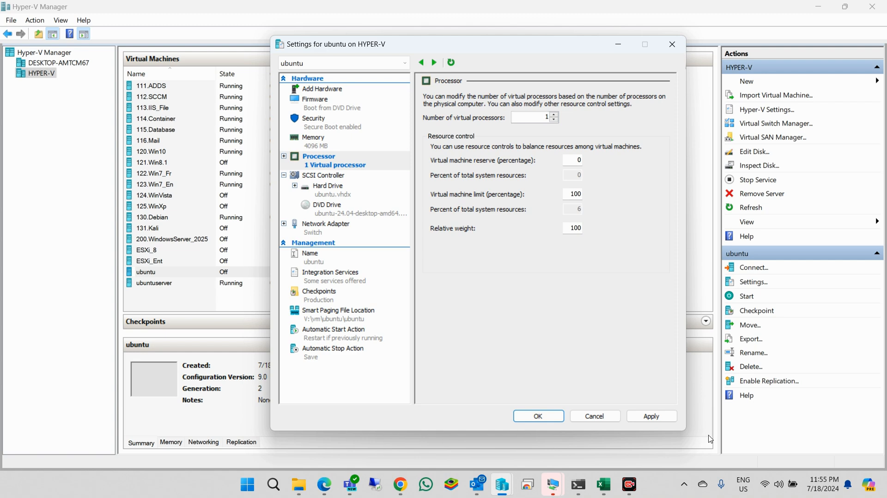
left_click(653, 418)
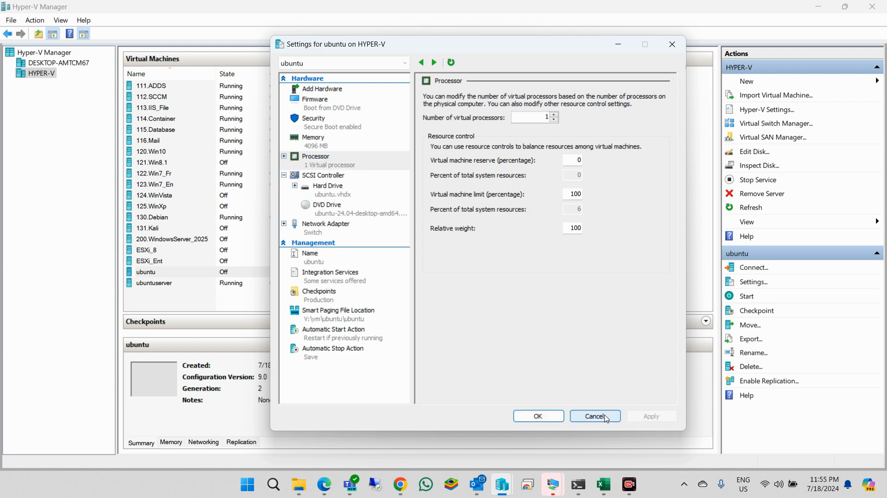
- Disable Secure Boot in the Security settings, apply, and close the dialog
left_click(342, 129)
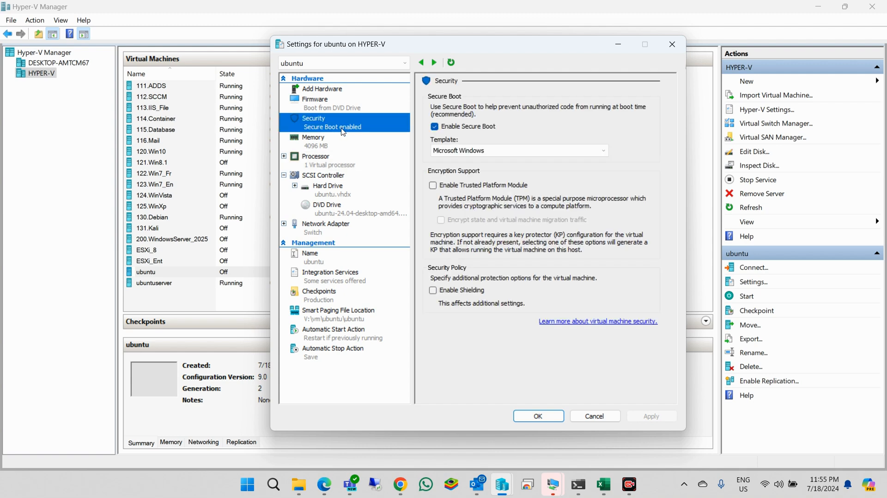
left_click(444, 130)
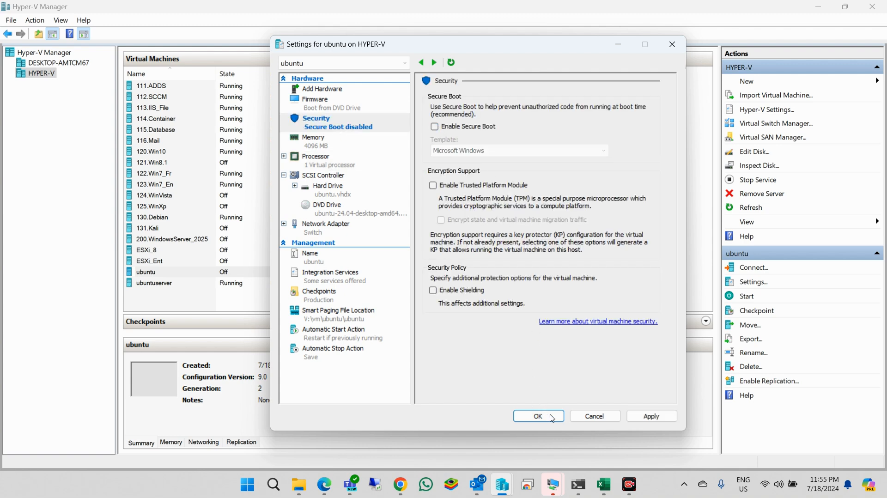
left_click(638, 417)
left_click(546, 417)
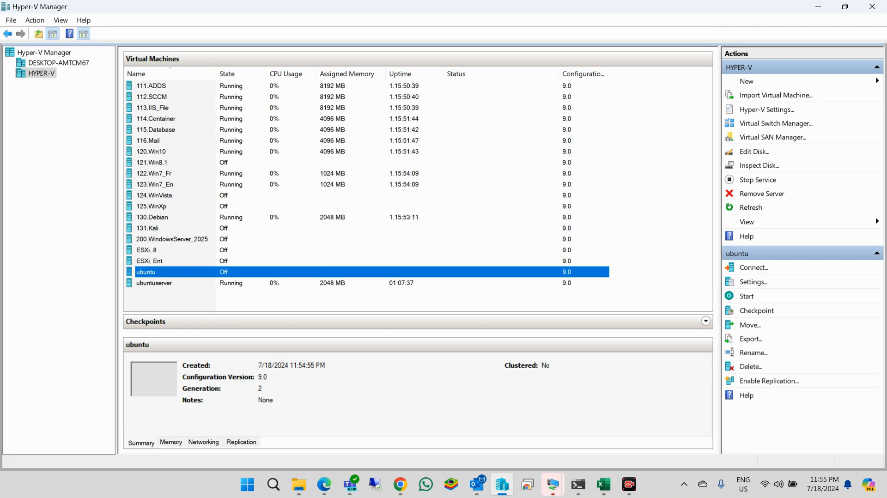
- Connect to the ubuntu VM and power it on to reach the GRUB menu
right_click(153, 278)
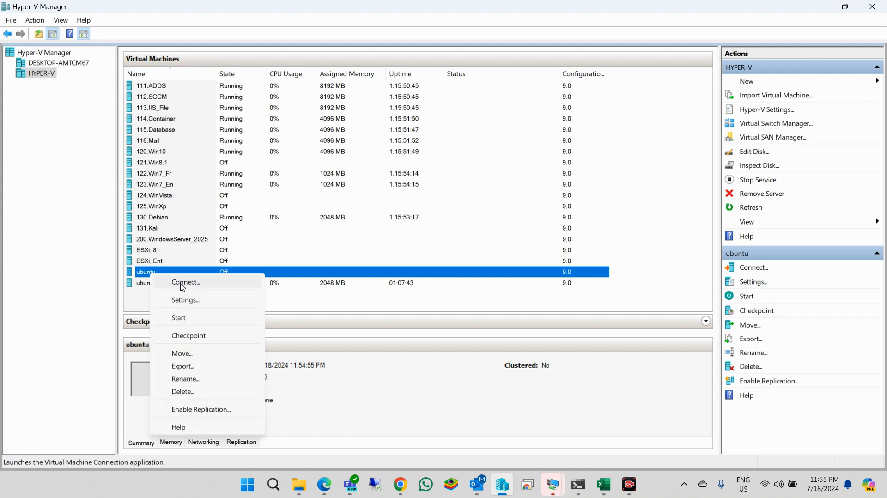
left_click(182, 282)
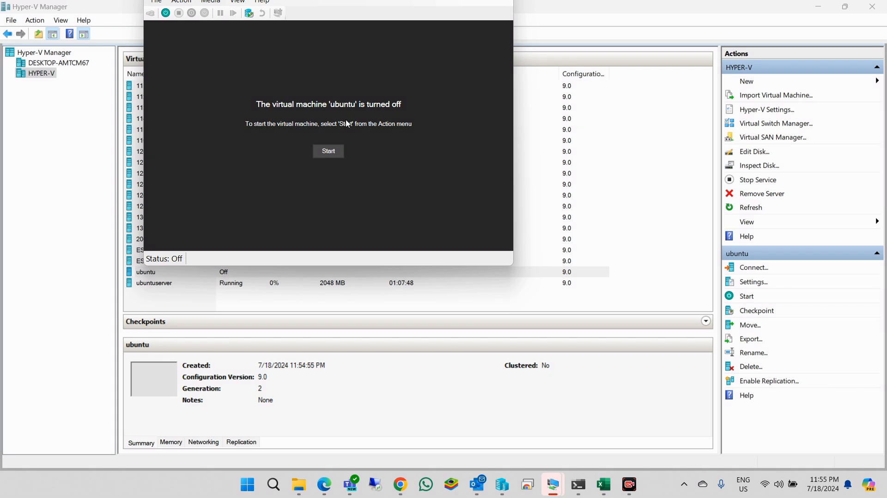
left_click(331, 152)
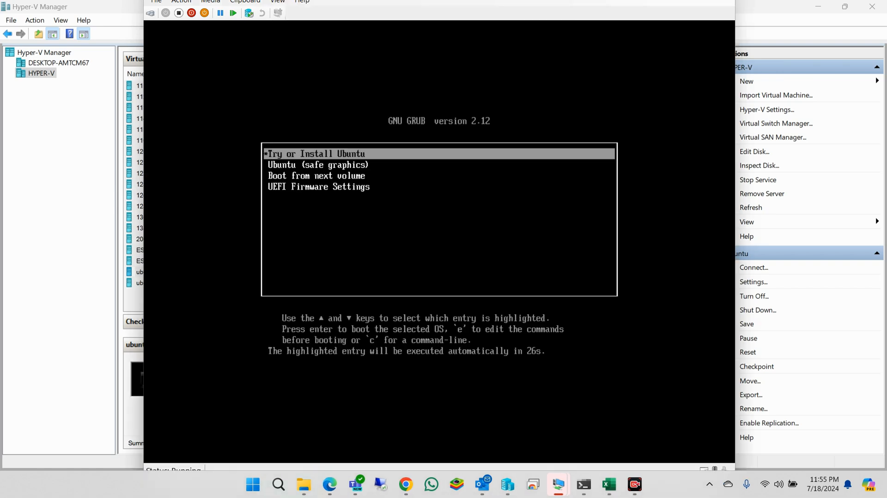
- Boot the 'Try or Install Ubuntu' entry from the GRUB menu
key("Down")
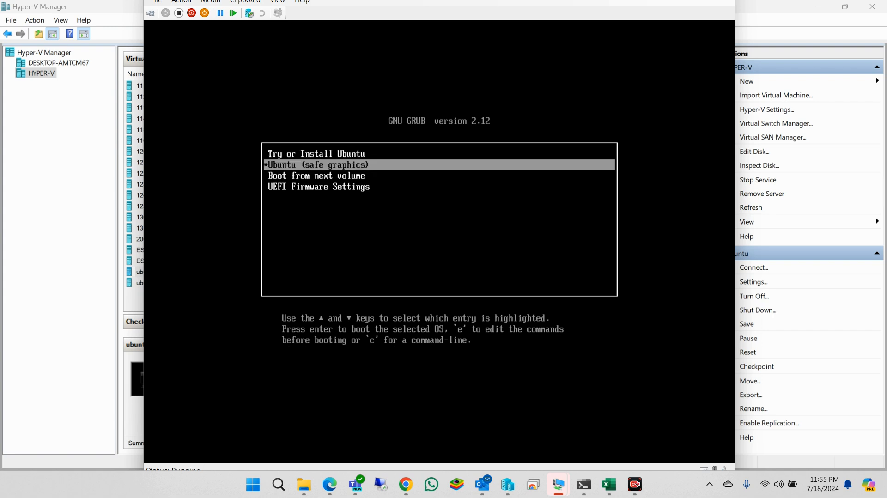
key("Up")
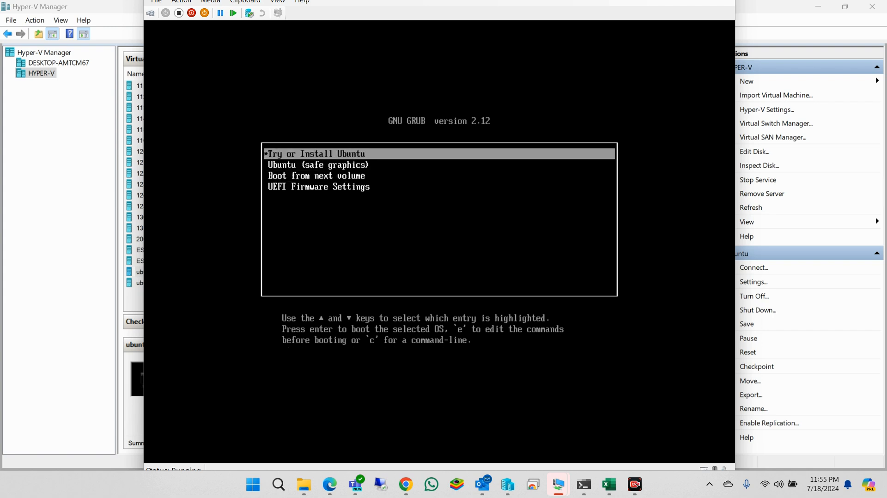
key("Return")
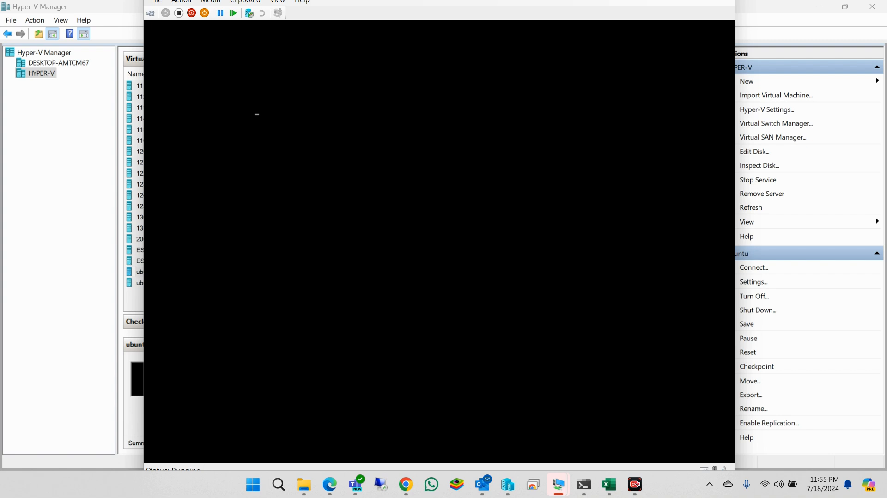
left_click(277, 6)
- Switch the VM window to Full Screen Mode and wait for the 'Choose your language' page
left_click(284, 11)
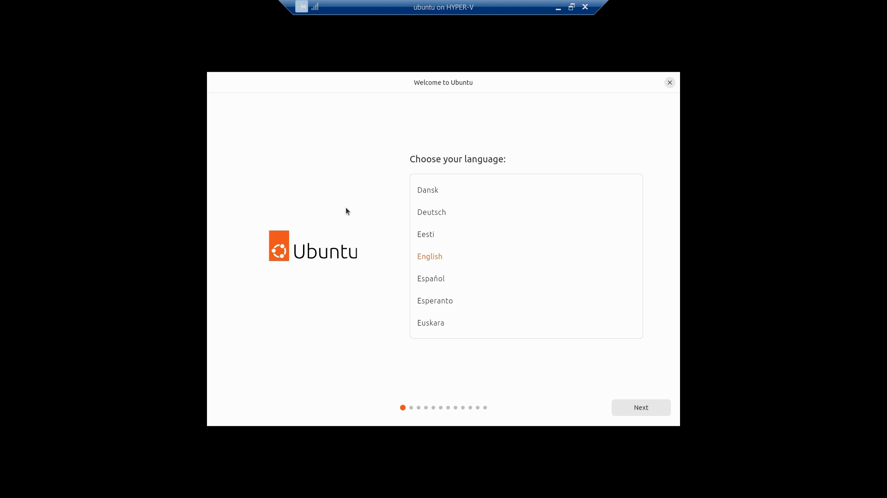
- Choose Français as the installer language, then continue past the Accessibilité options
key("Tab")
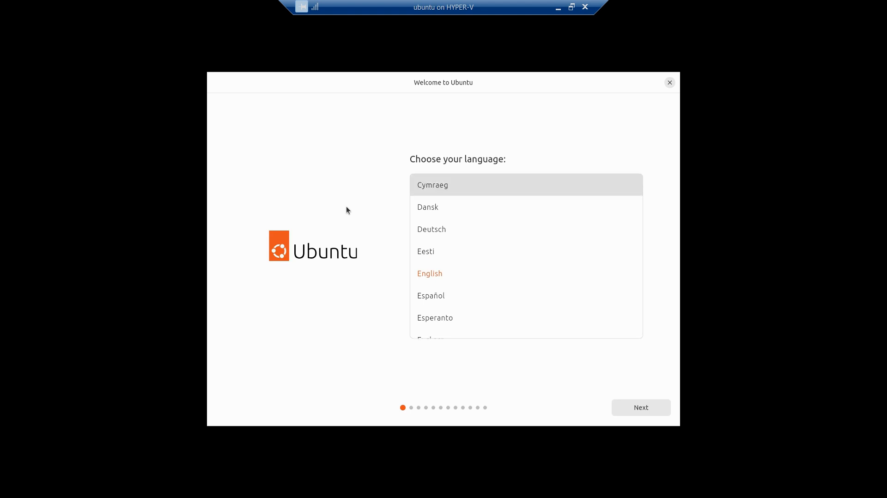
key("Down")
key("Down")
key("Down")
key("Down")
key("Down")
key("Down")
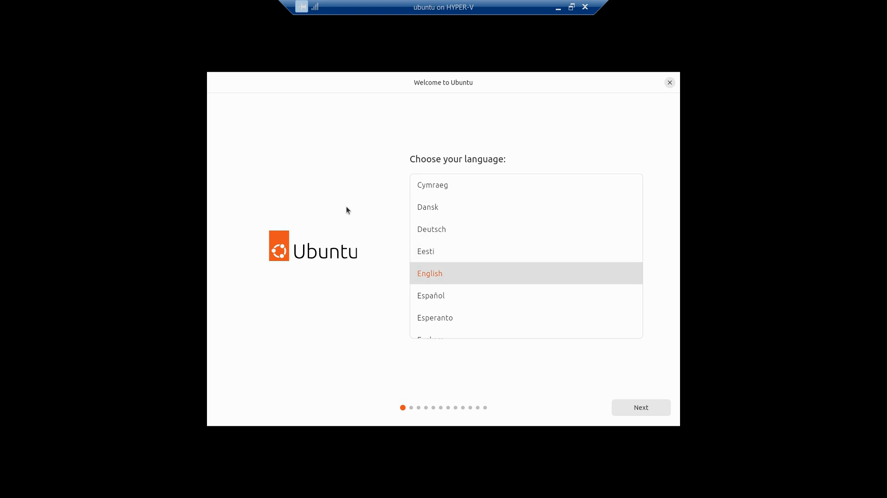
key("Down")
key("Down")
key("Down")
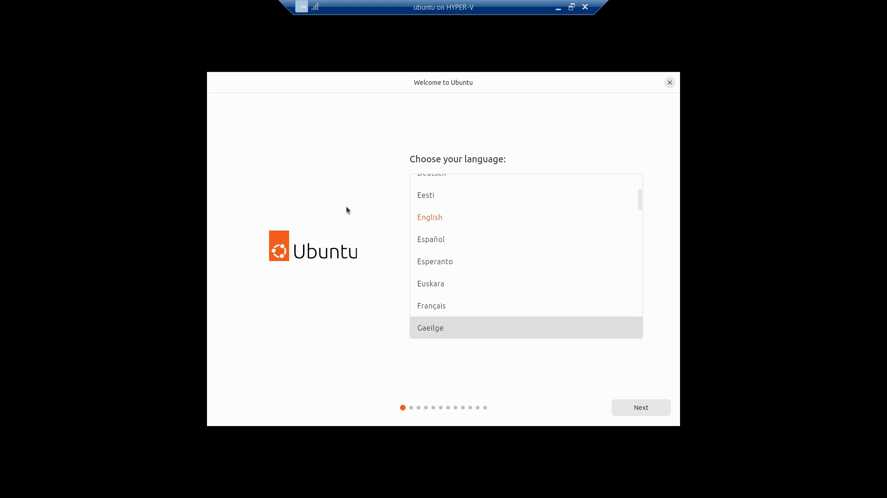
key("Up")
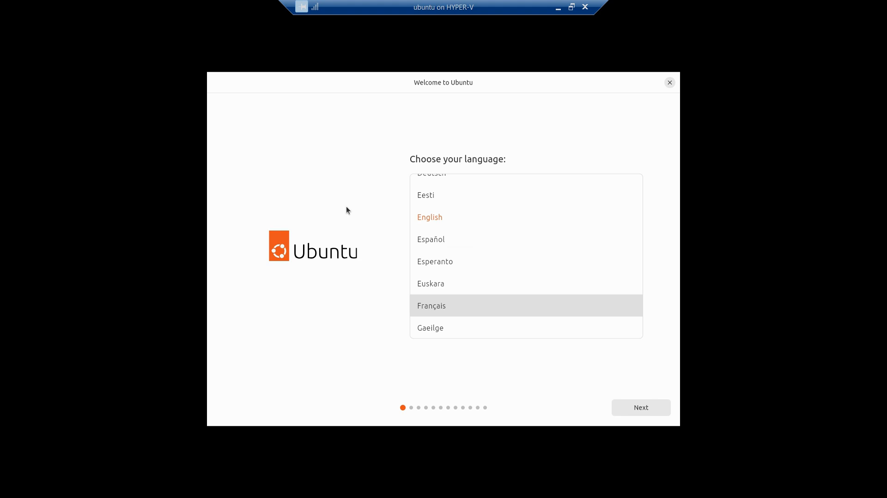
key("Return")
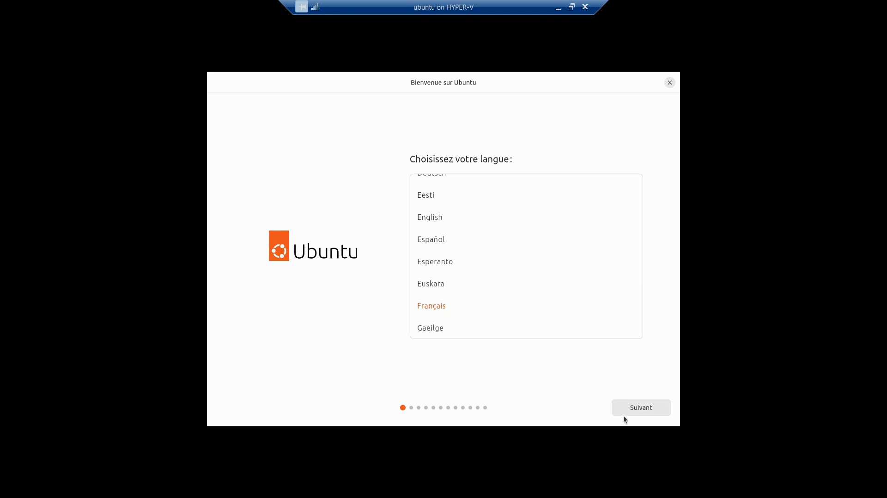
left_click(637, 409)
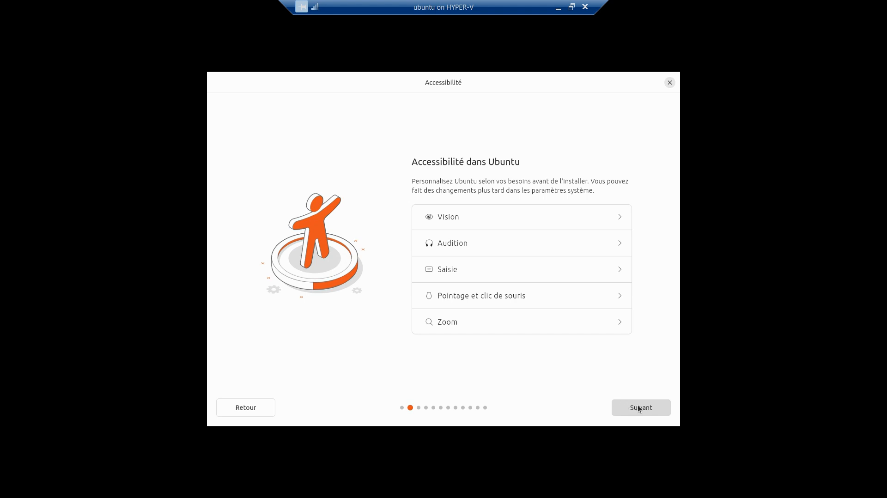
left_click(638, 408)
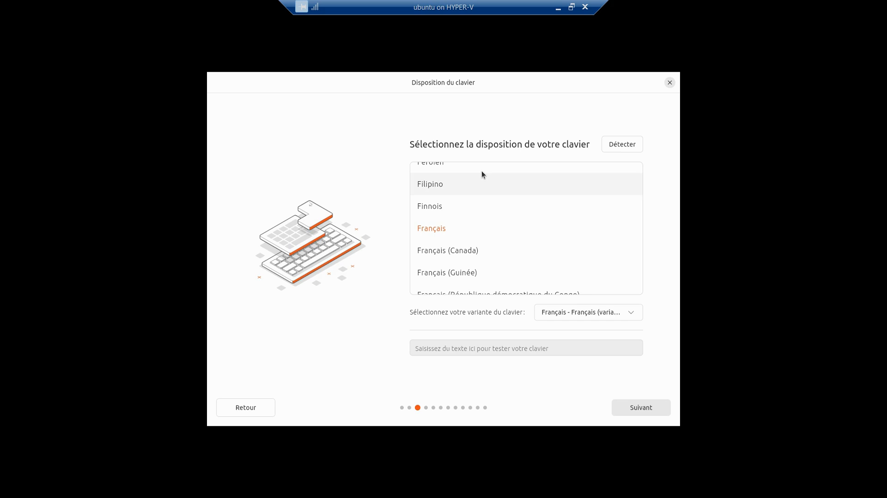
- Select the Anglais (US) keyboard layout and continue
scroll(457, 219, "up", 8)
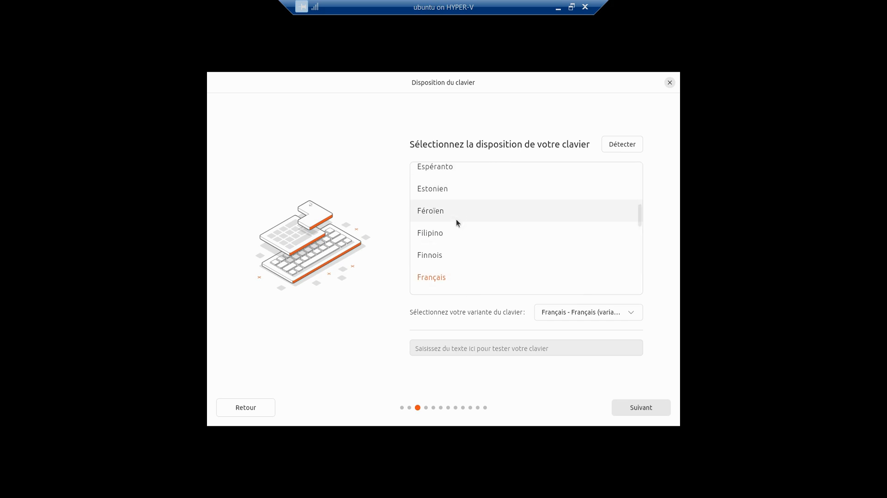
scroll(457, 220, "down", 2)
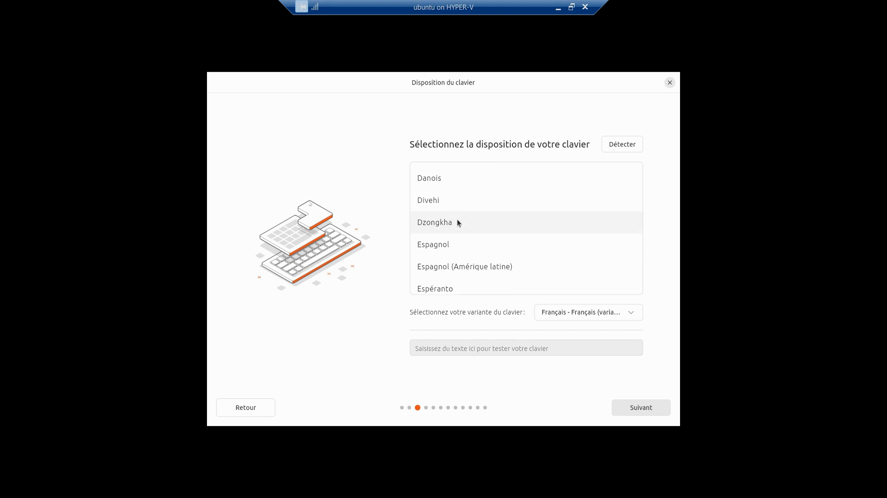
scroll(456, 220, "up", 6)
scroll(457, 220, "up", 6)
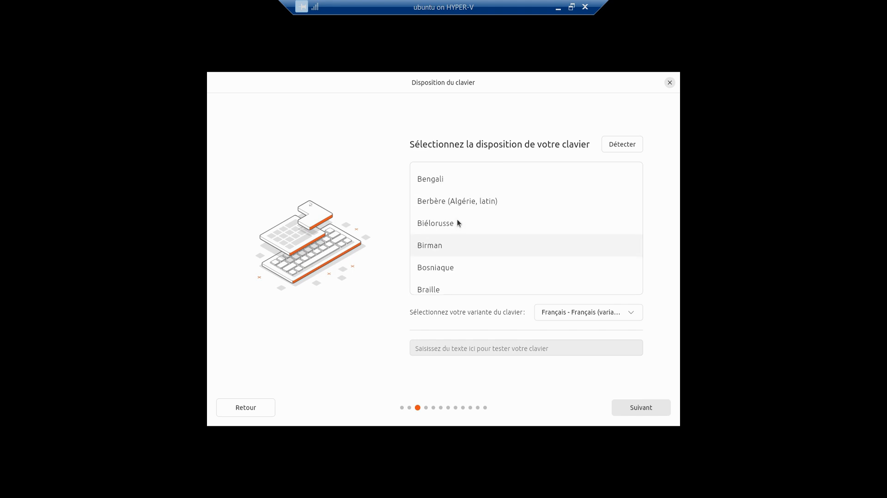
scroll(457, 219, "up", 2)
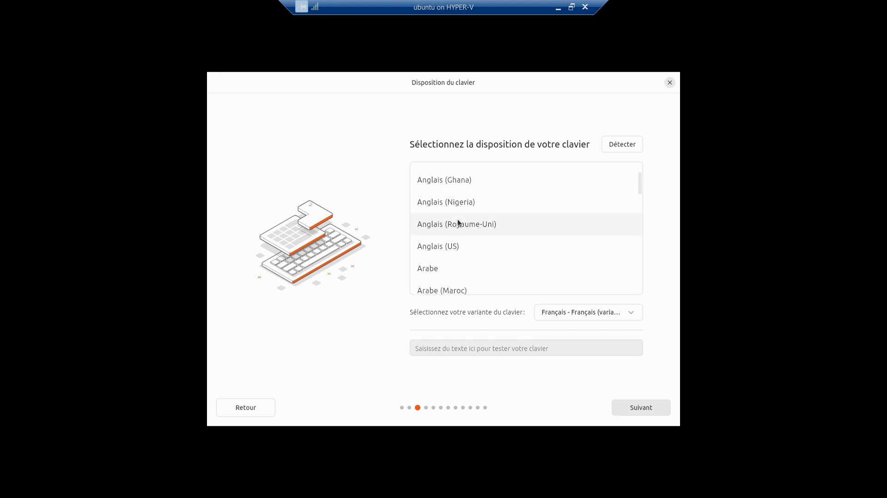
left_click(450, 251)
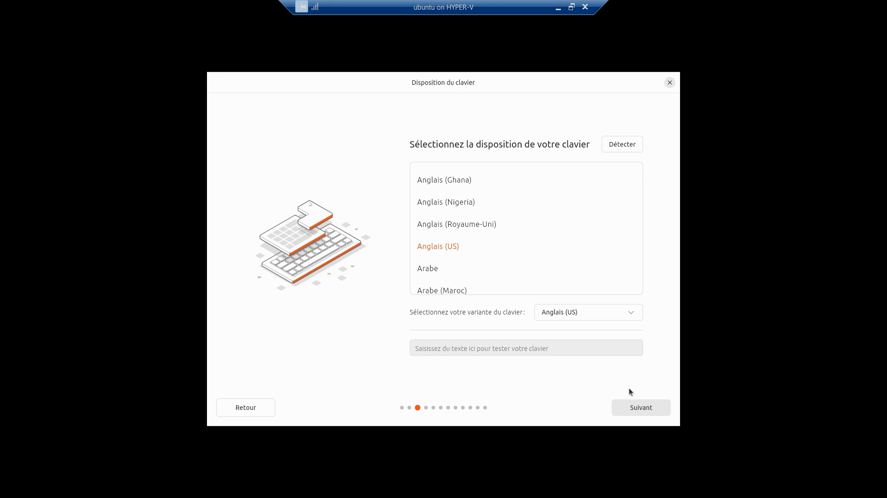
left_click(631, 406)
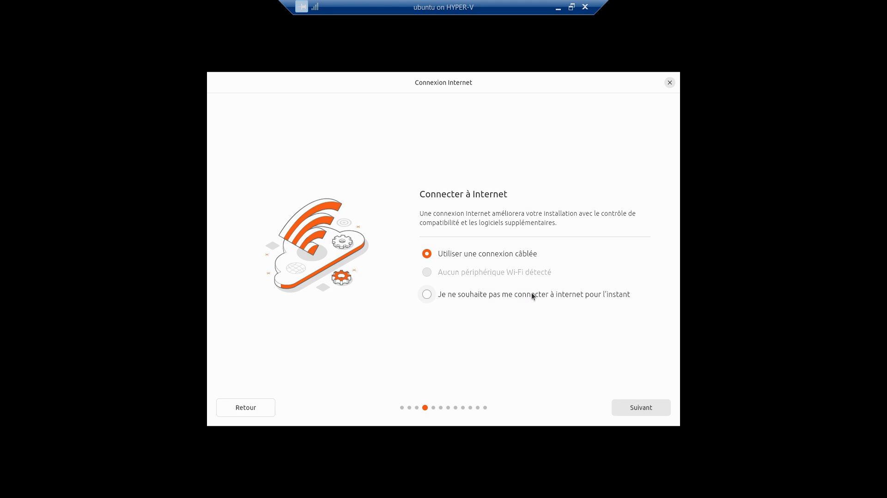
- Keep the wired connection, skip the installer update, and continue with Installer Ubuntu
left_click(627, 413)
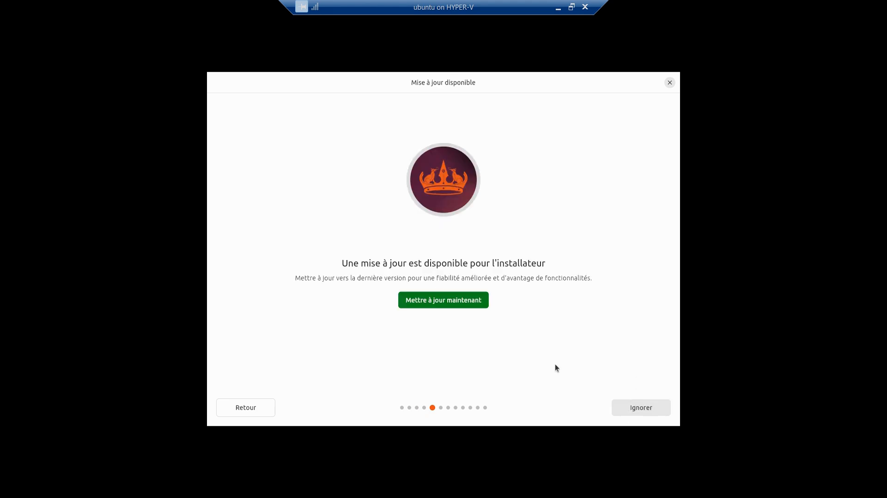
left_click(634, 410)
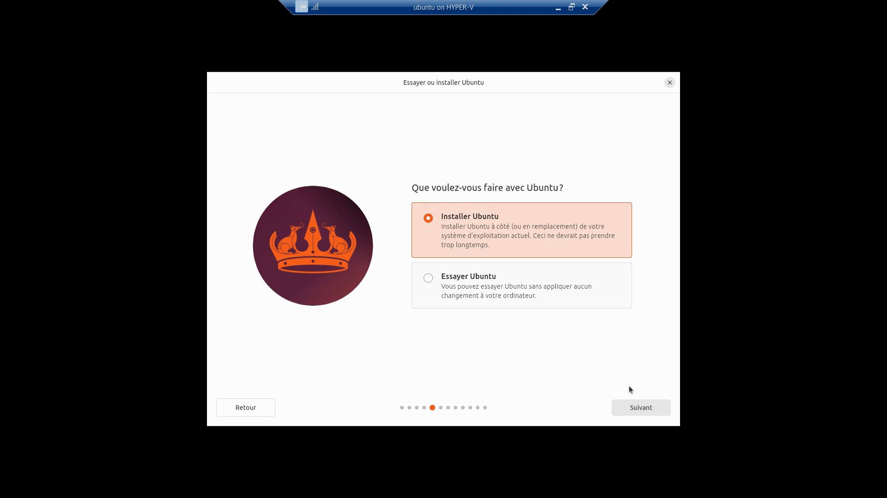
left_click(636, 411)
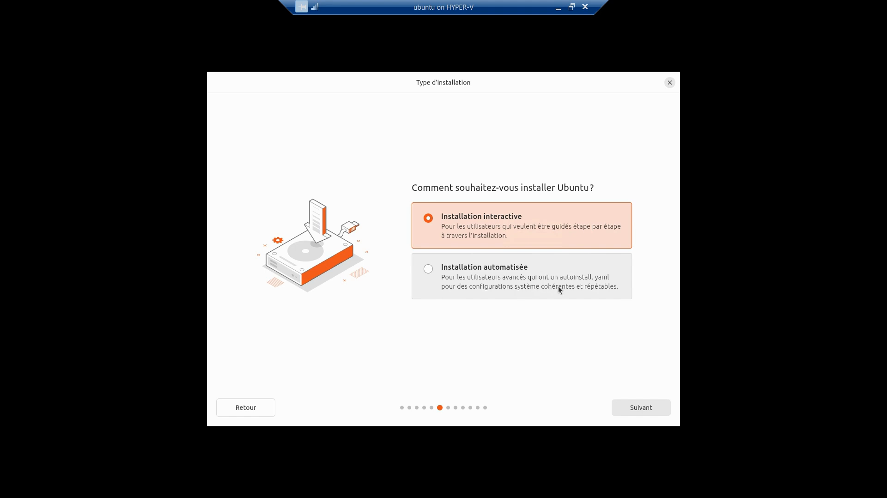
- Keep Installation interactive and switch the application set to Installation complète
left_click(639, 406)
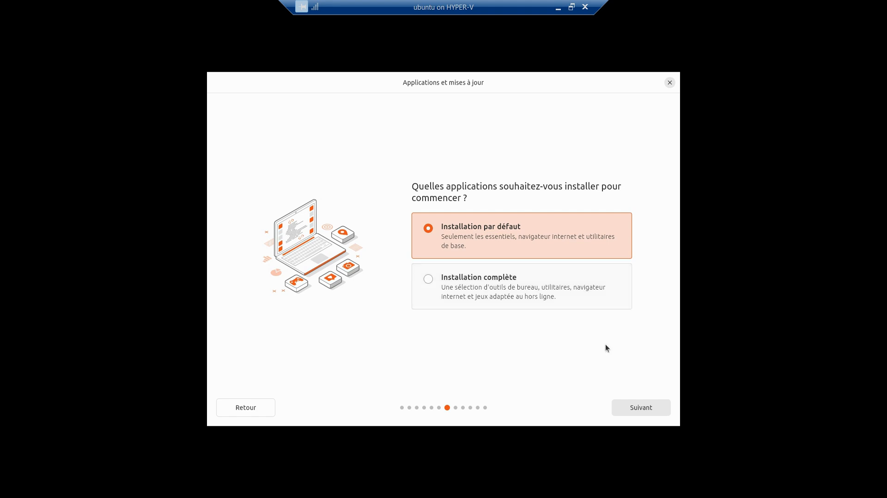
left_click(639, 405)
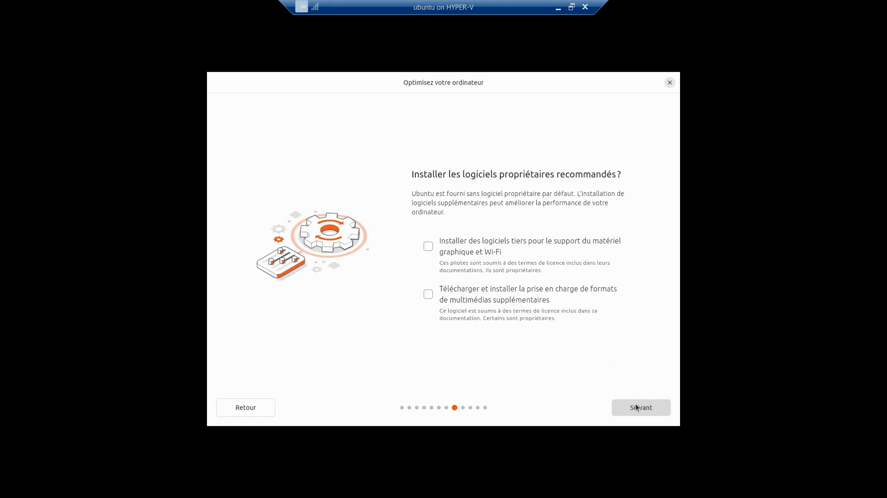
left_click(260, 407)
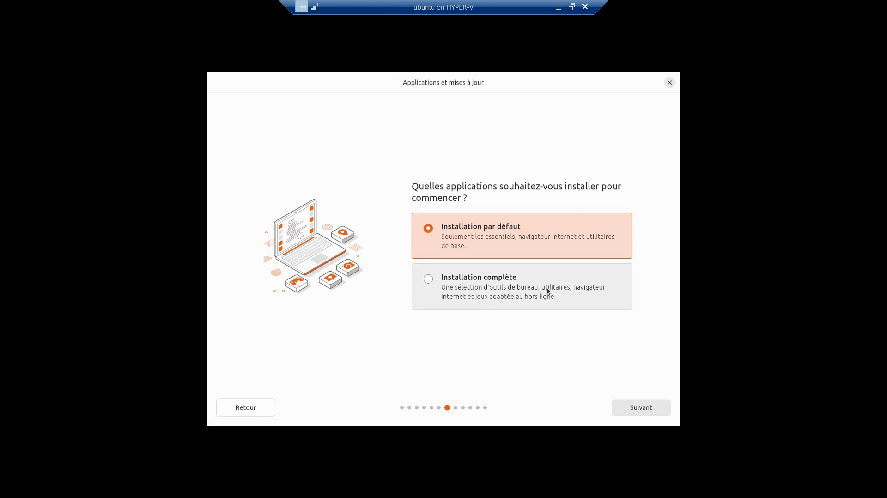
left_click(558, 287)
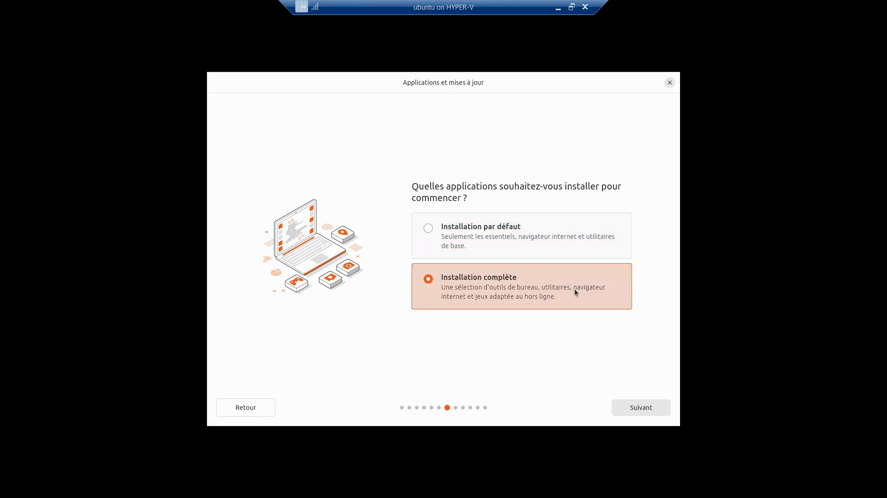
- Enable support for extra multimedia formats and continue to disk setup
left_click(638, 412)
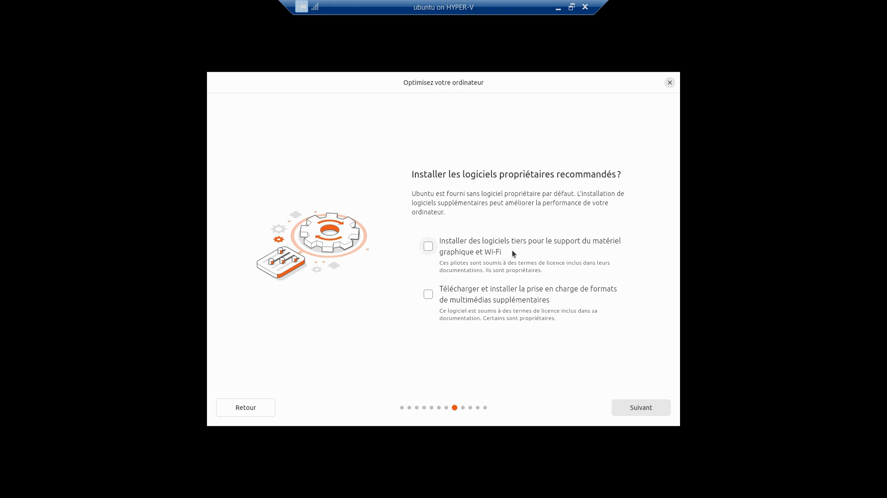
left_click(490, 287)
left_click(620, 406)
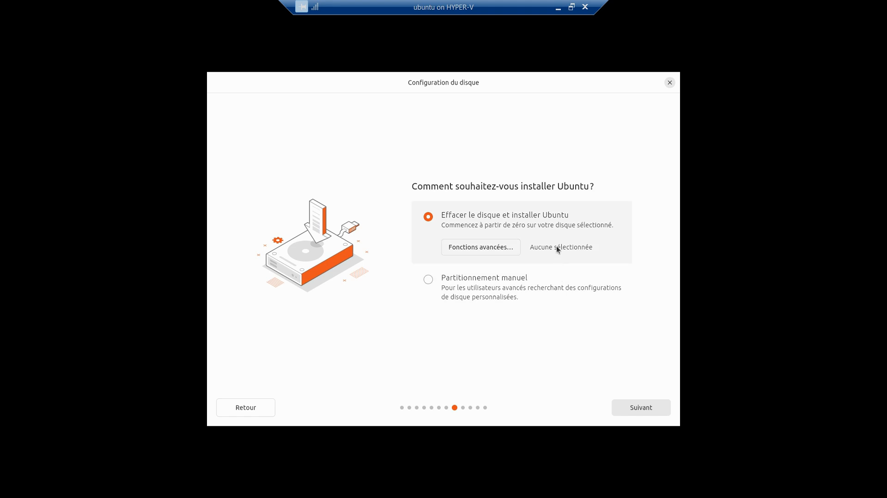
- Keep Effacer le disque et installer Ubuntu instead of manual partitioning, and continue
left_click(522, 288)
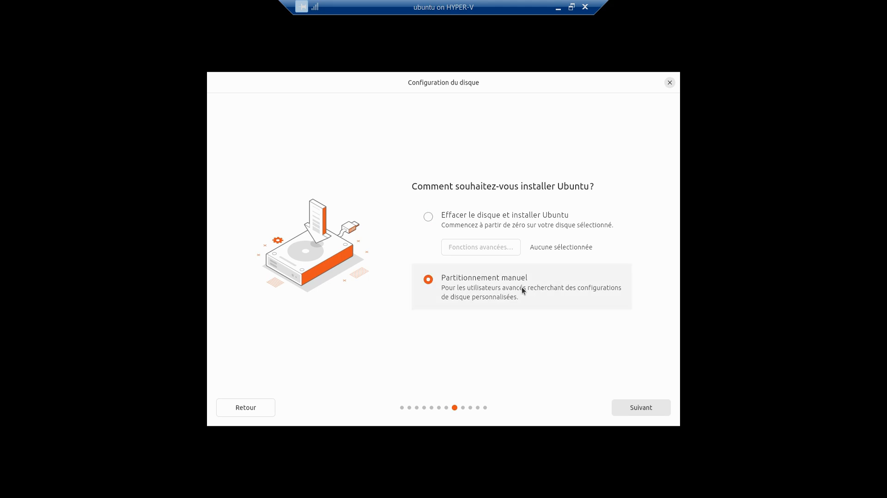
left_click(504, 222)
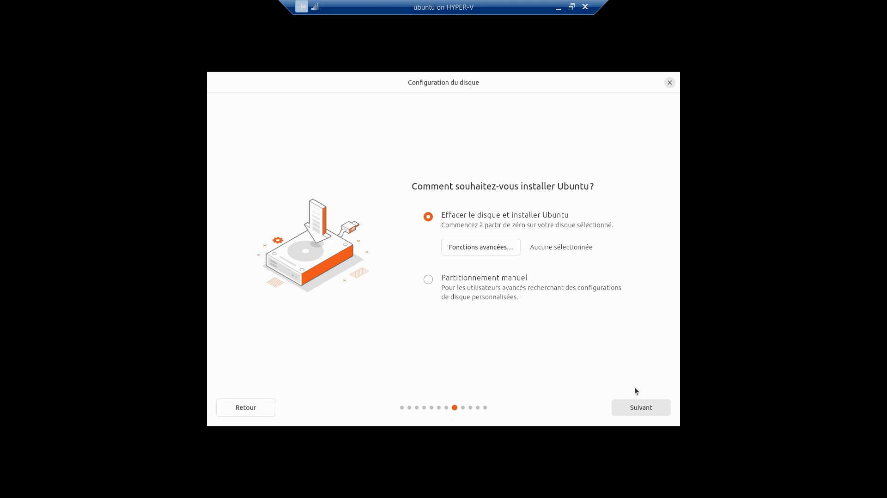
left_click(635, 407)
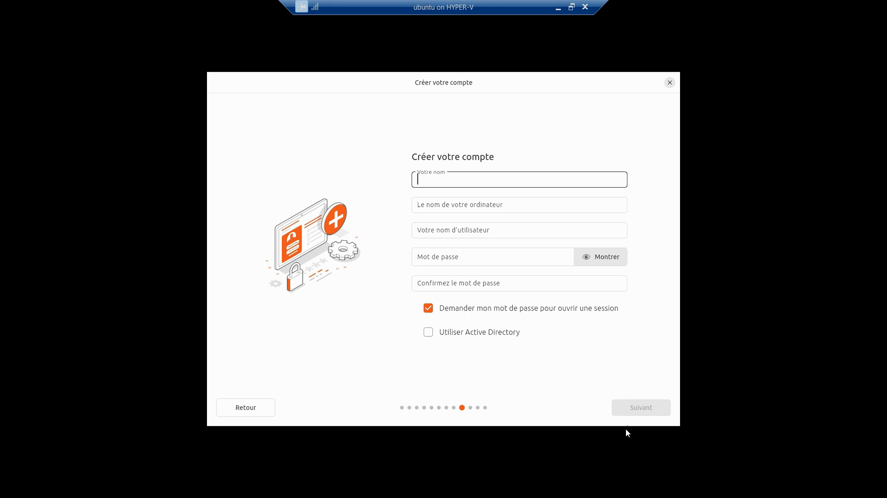
- Enter the full name and set the computer name to Ubuntu
type("K@rcial")
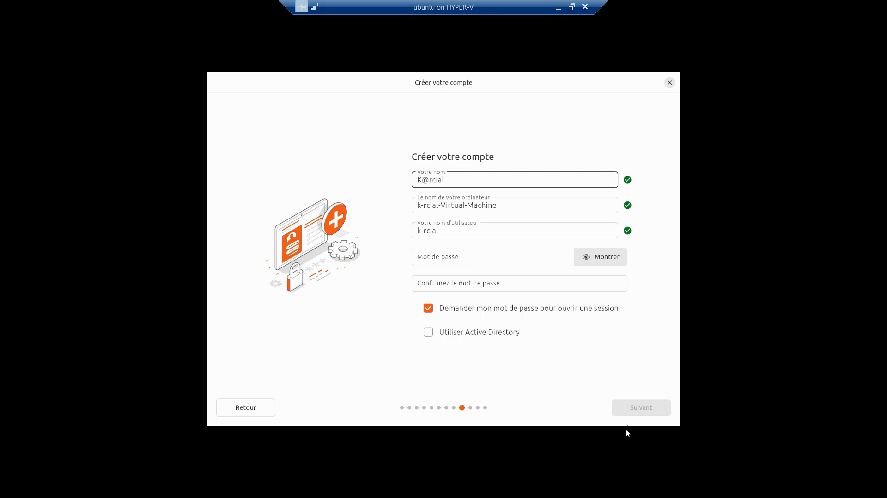
type(" IT support center")
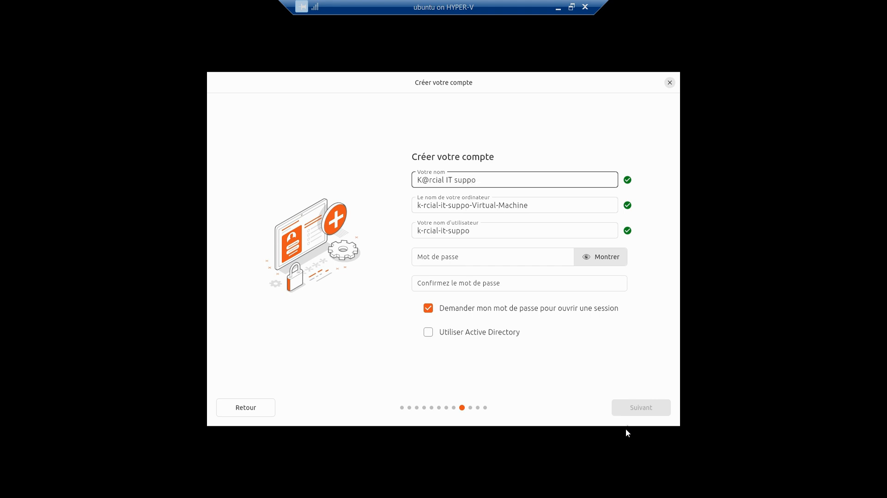
key("Tab")
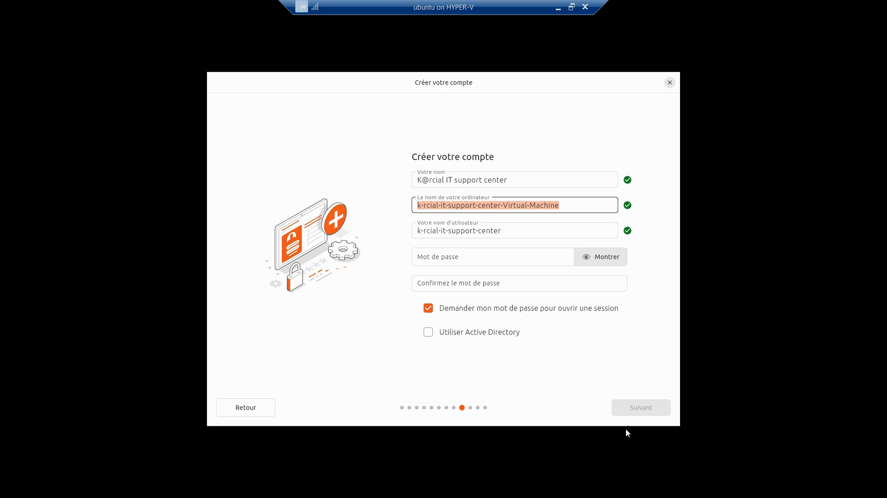
type("ubun")
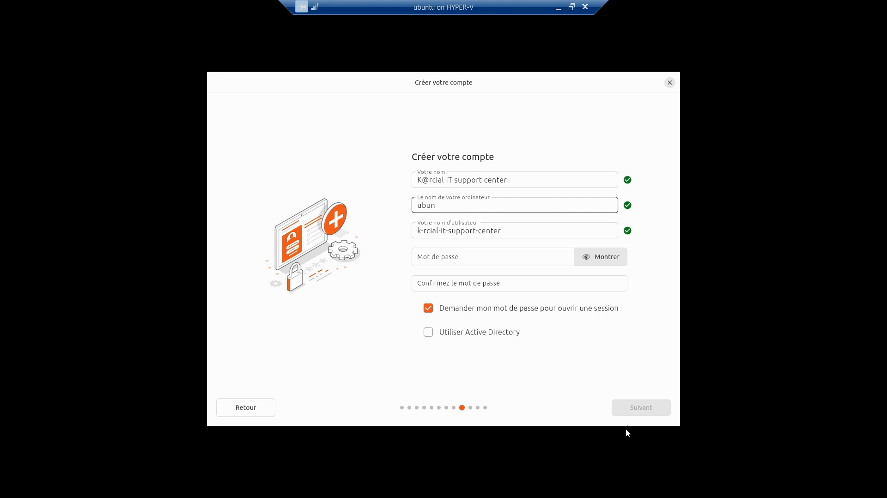
key("ctrl+a")
type("Ubutu")
key("ctrl+a")
type("Y")
key("BackSpace")
type("Ubuntu")
- Enter the username, then retype it in lowercase after it is rejected
key("Tab")
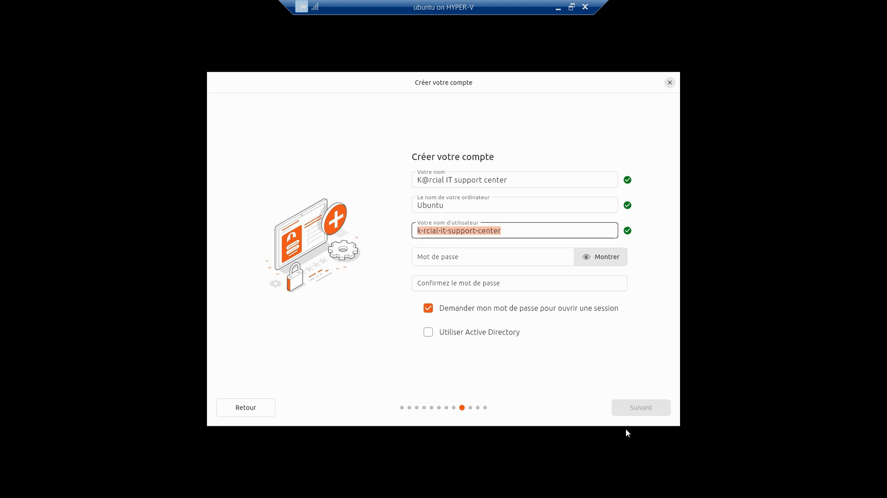
type("K")
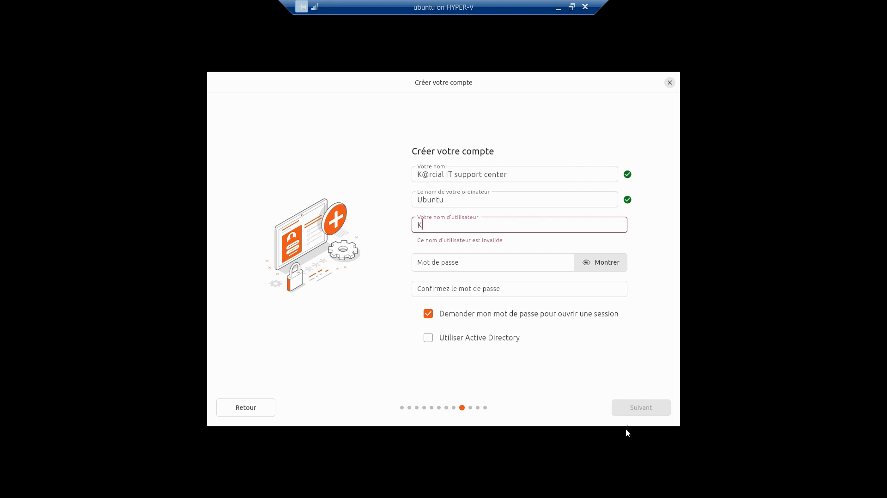
type("arcial")
key("Tab")
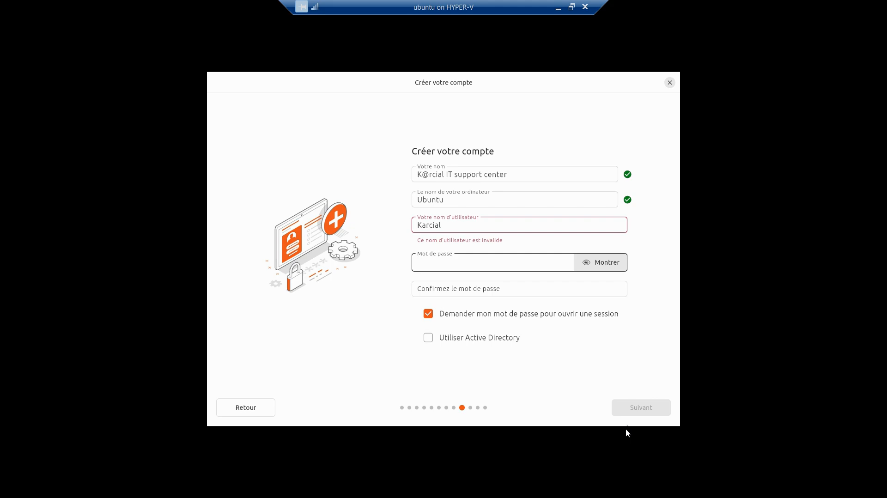
type("••••••")
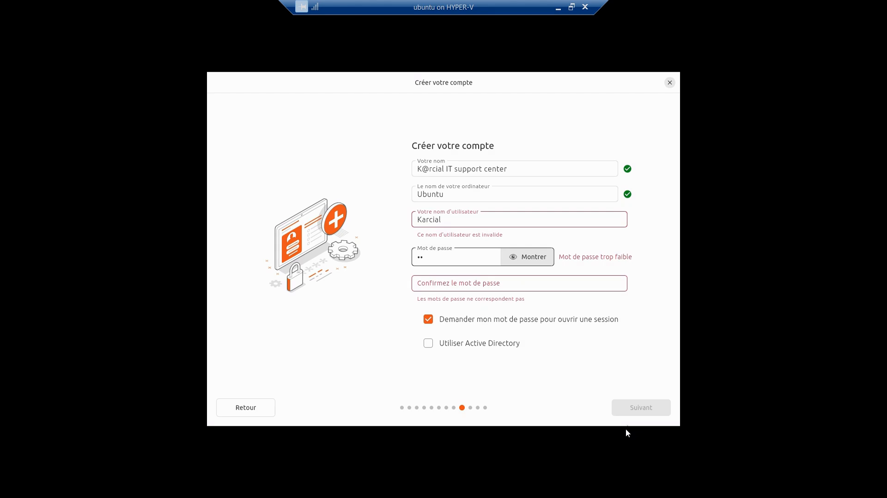
type("••••••")
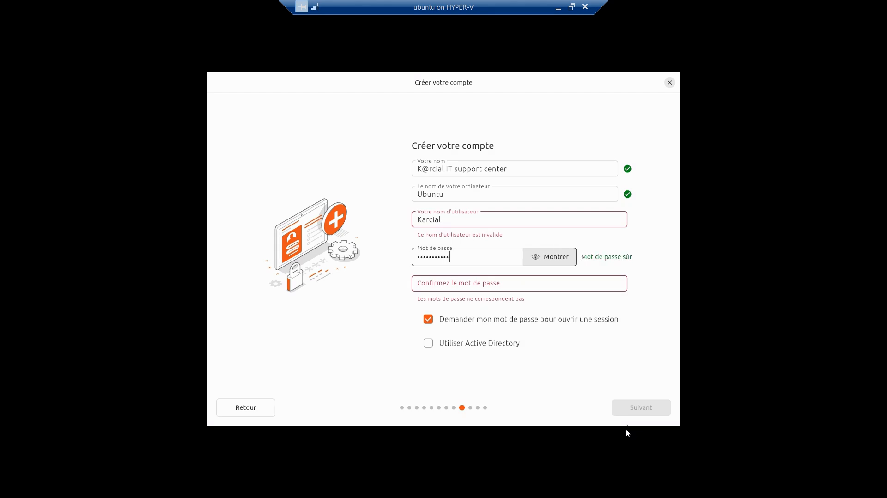
type("••")
key("Tab")
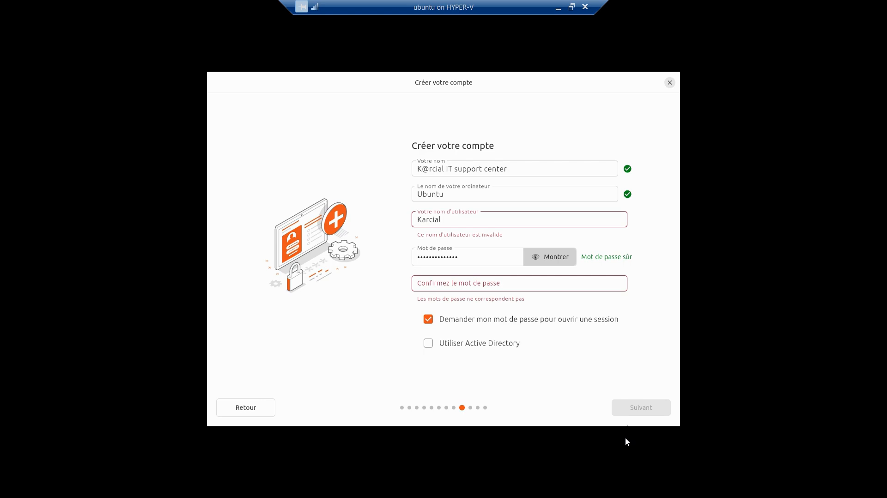
double_click(450, 220)
type("k")
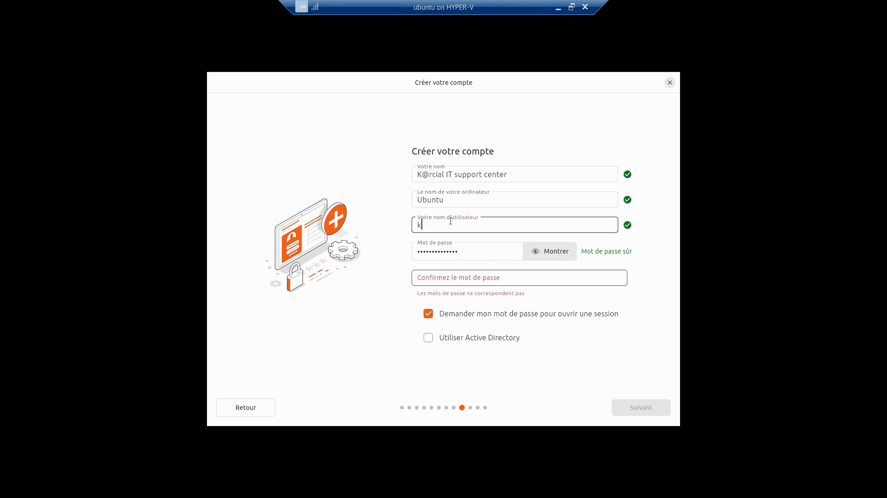
key("BackSpace")
type("karcial")
key("Tab")
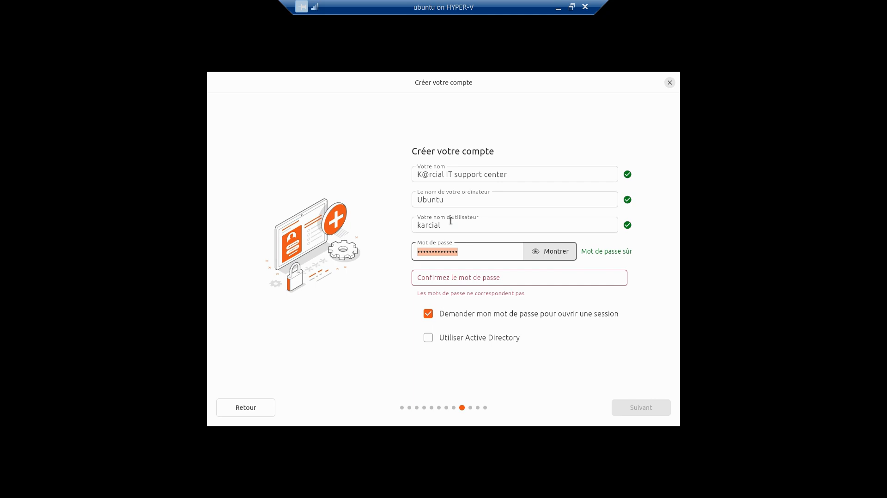
- Enter and confirm a matching password, then continue to the time zone step
type("•••••••")
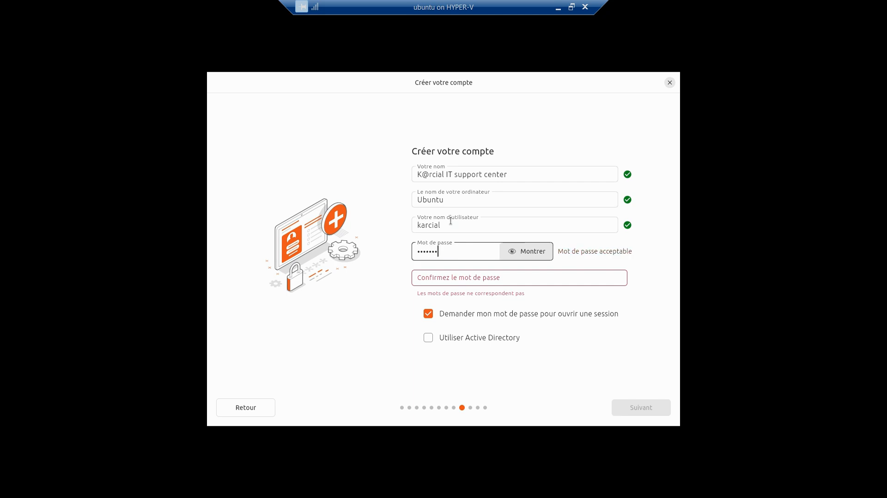
type("•••")
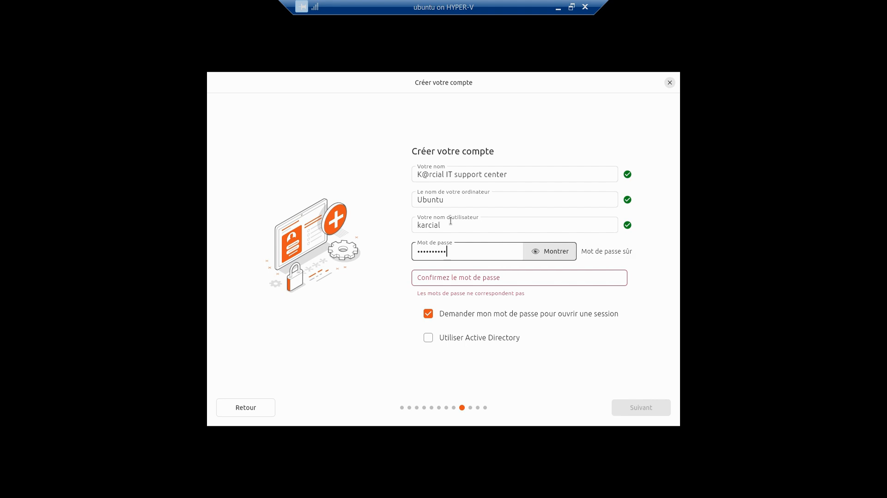
key("ctrl+a")
type("••••••")
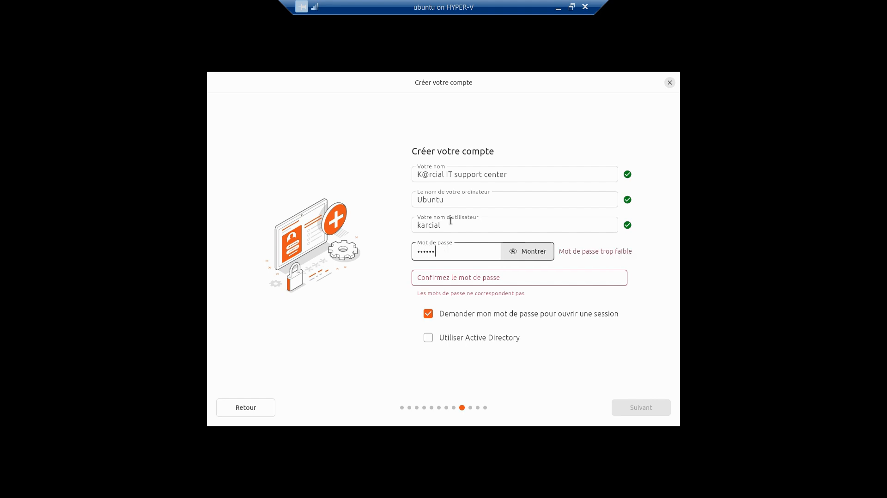
type("•••••")
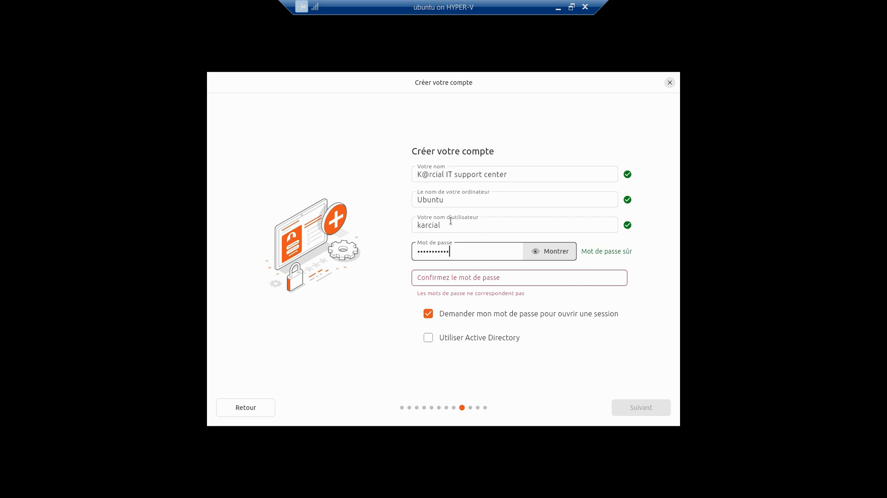
key("Tab")
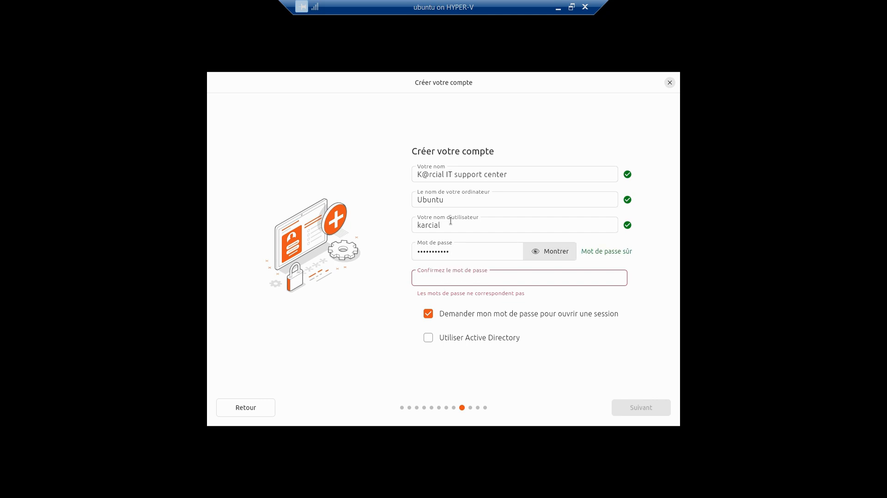
type("••••••••••")
key("ctrl+a")
type("•••••••••••")
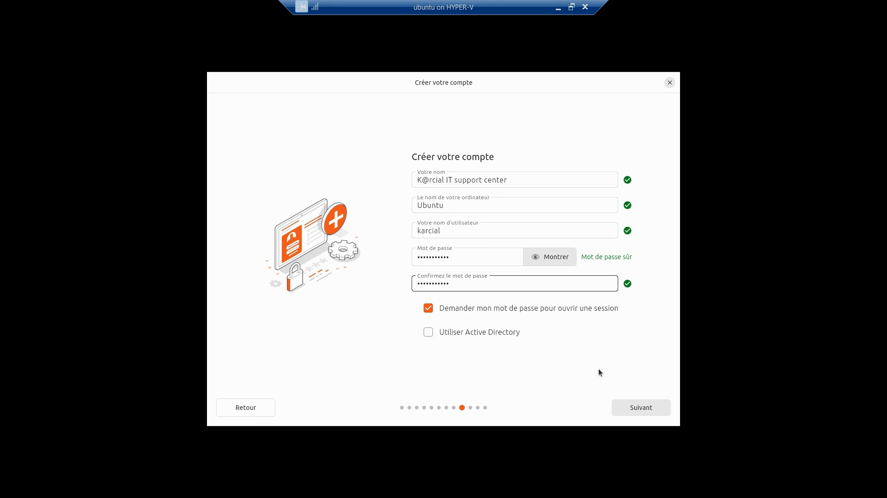
left_click(643, 408)
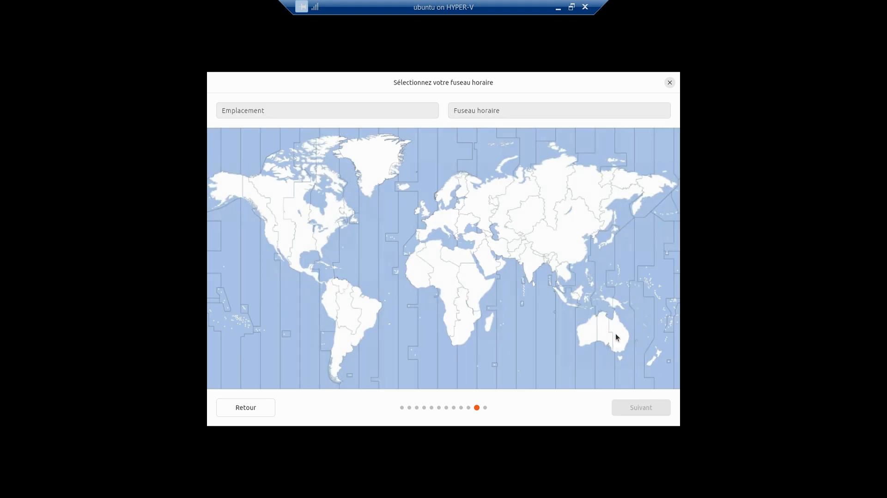
- Search the Emplacement field for 'canada' and browse the suggestions
left_click(253, 111)
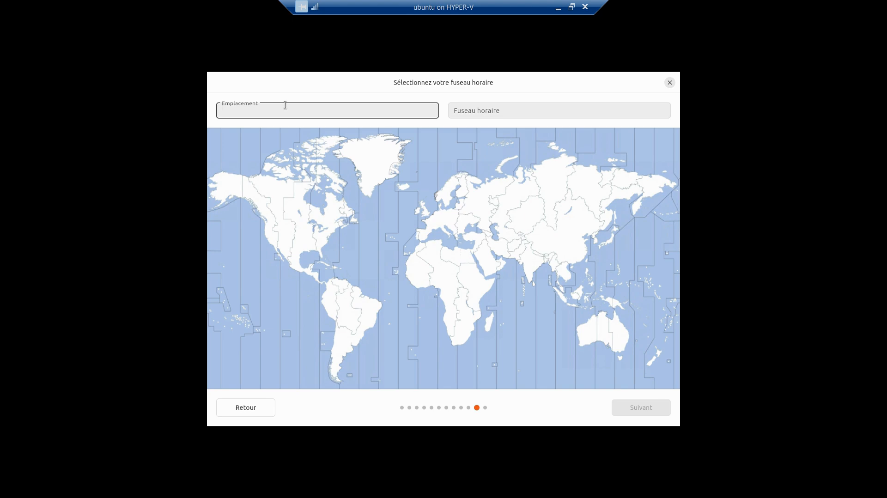
type("us")
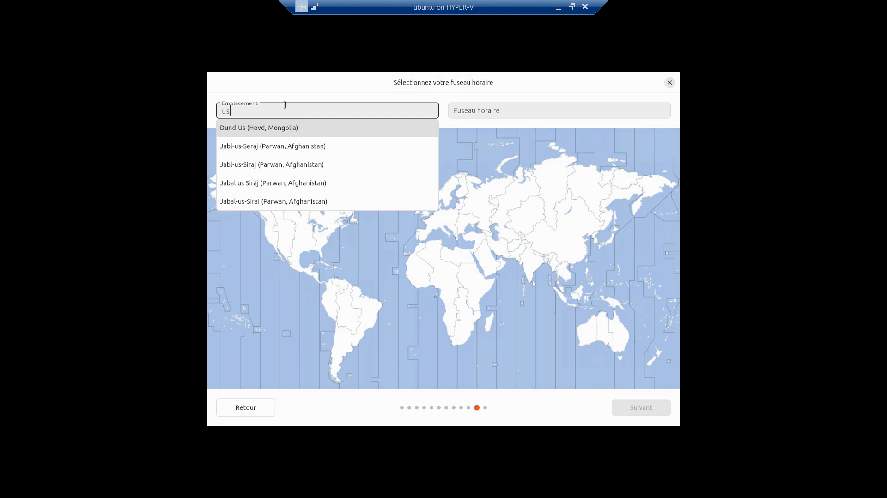
key("BackSpace")
key("BackSpace")
type("can")
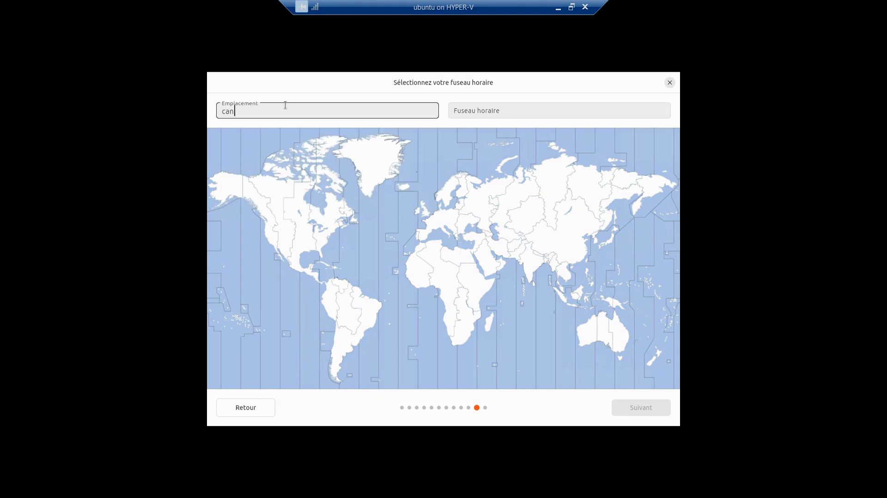
type("a")
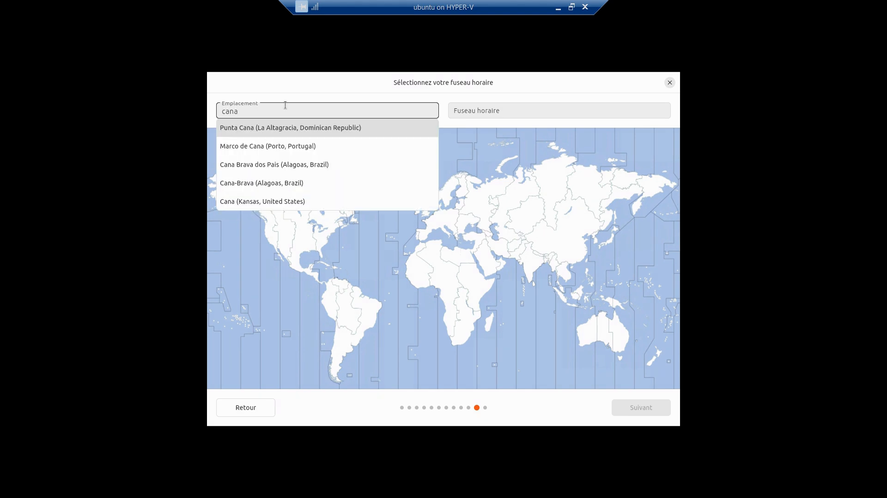
type("da")
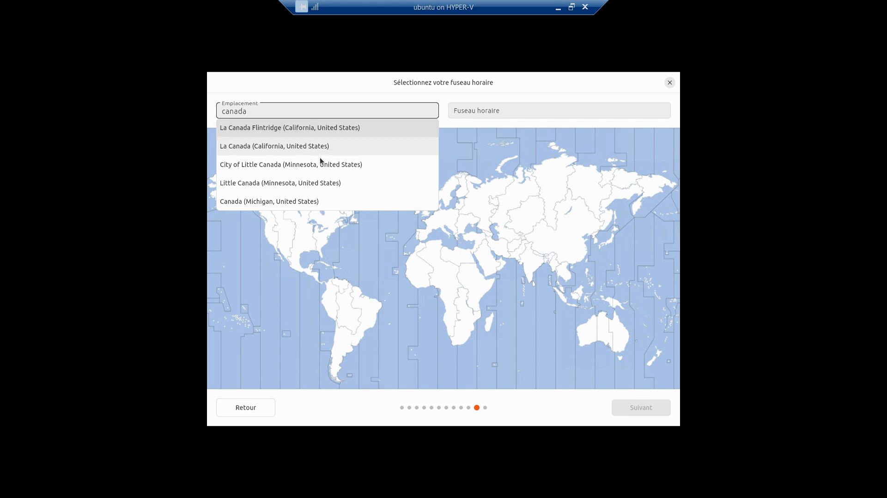
scroll(320, 158, "down", 1)
scroll(319, 158, "down", 5)
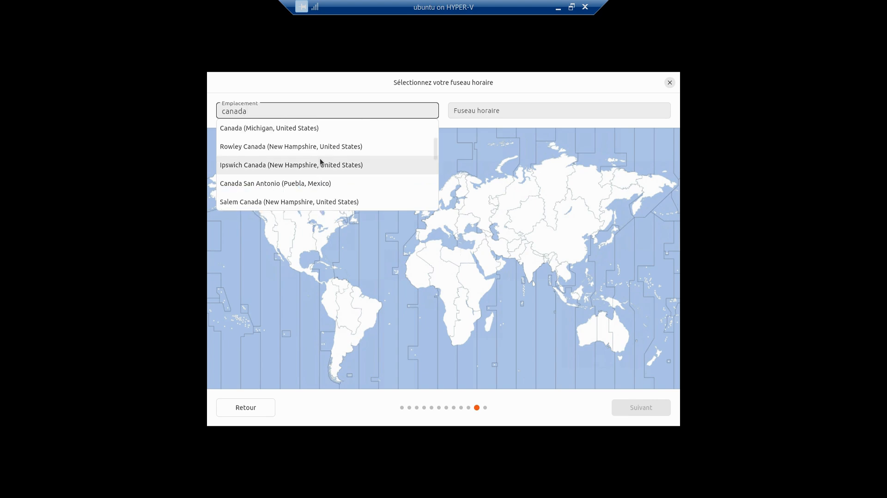
scroll(320, 160, "down", 4)
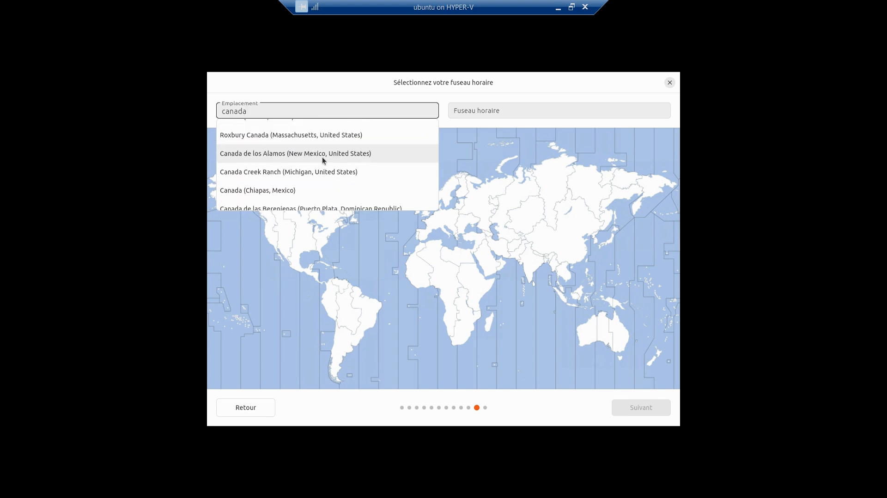
scroll(322, 159, "down", 2)
scroll(322, 160, "down", 2)
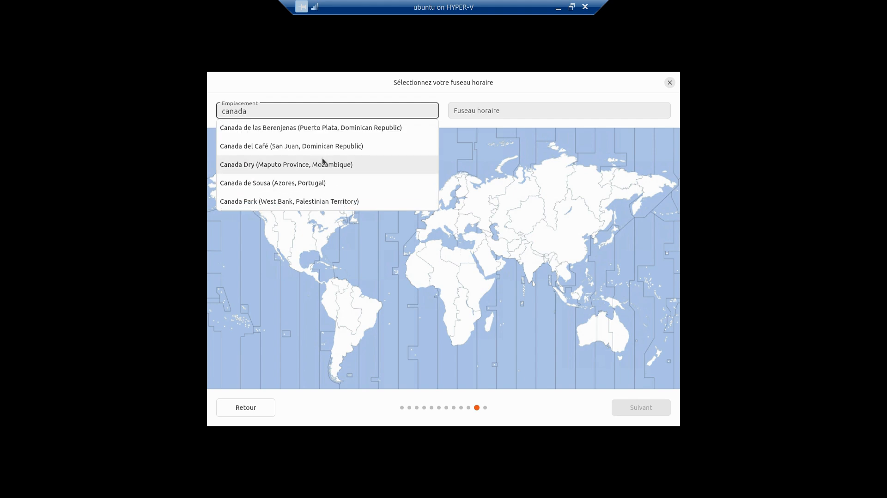
- After trying other searches, pick La Canada (California, United States) as the location
key("ctrl+a")
type("Que")
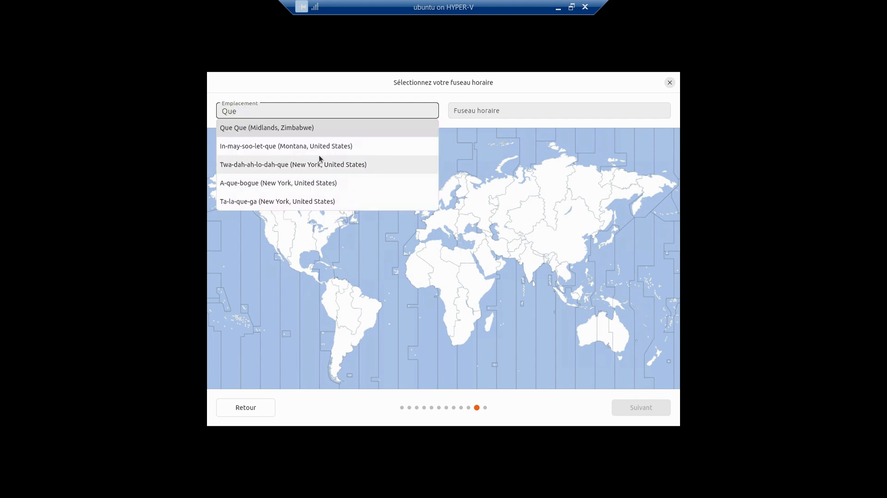
type("be")
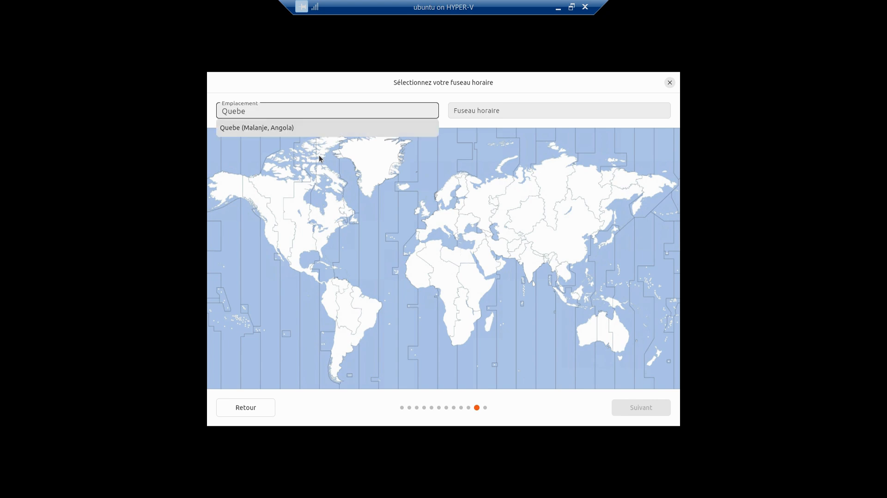
key("BackSpace")
key("BackSpace")
key("BackSpace")
key("BackSpace")
key("BackSpace")
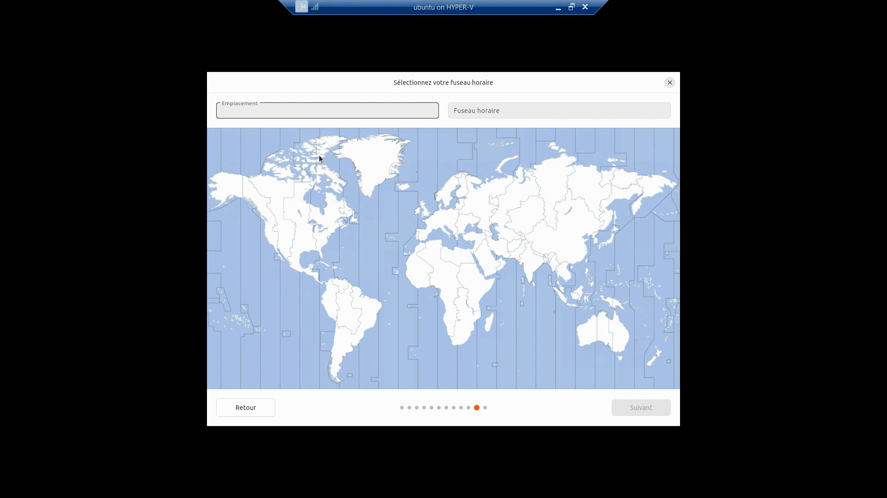
type("est")
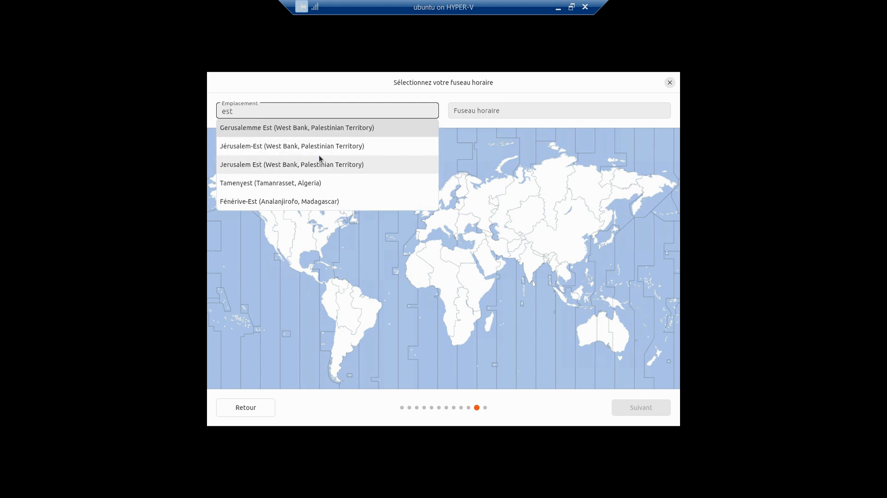
key("ctrl+a")
type("canada")
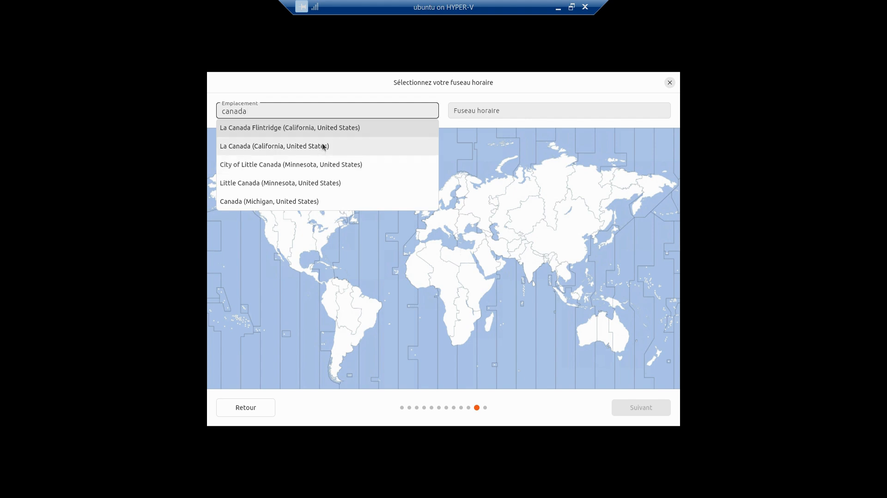
left_click(323, 146)
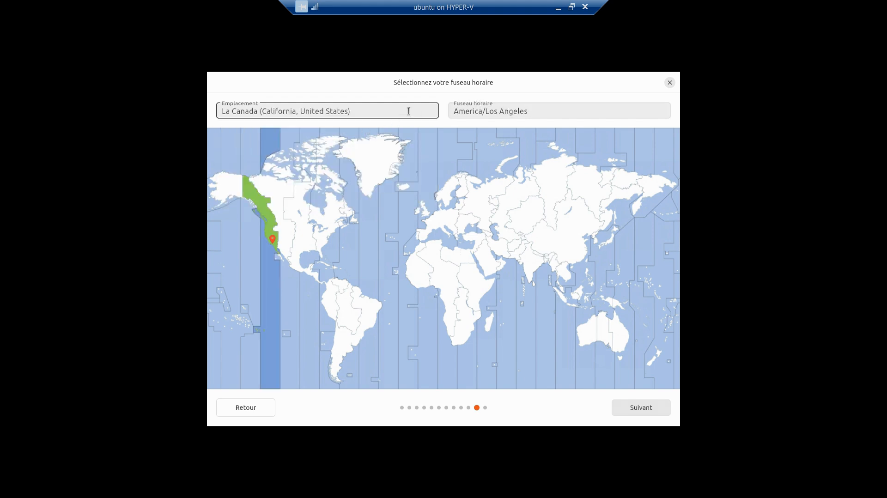
- Change the location to La Tex (Texas, United States), giving America/Chicago, and continue
left_click(510, 110)
left_click(381, 111)
triple_click(377, 112)
type("anada")
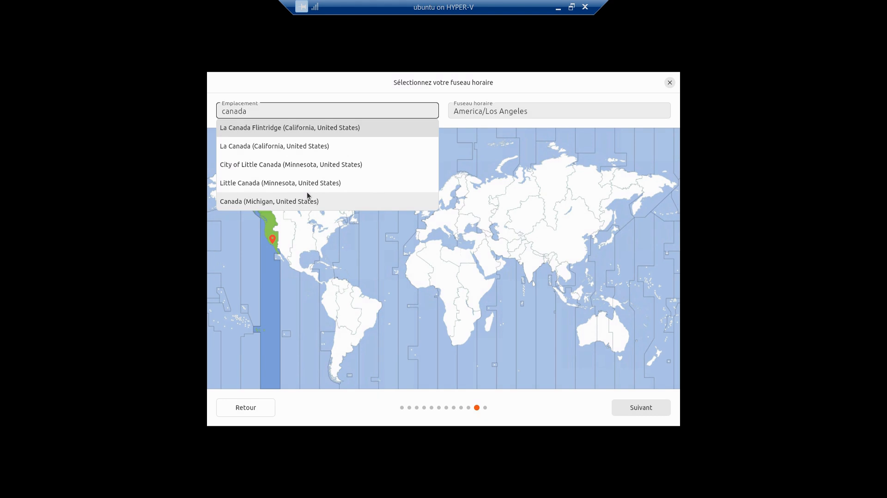
scroll(306, 192, "down", 5)
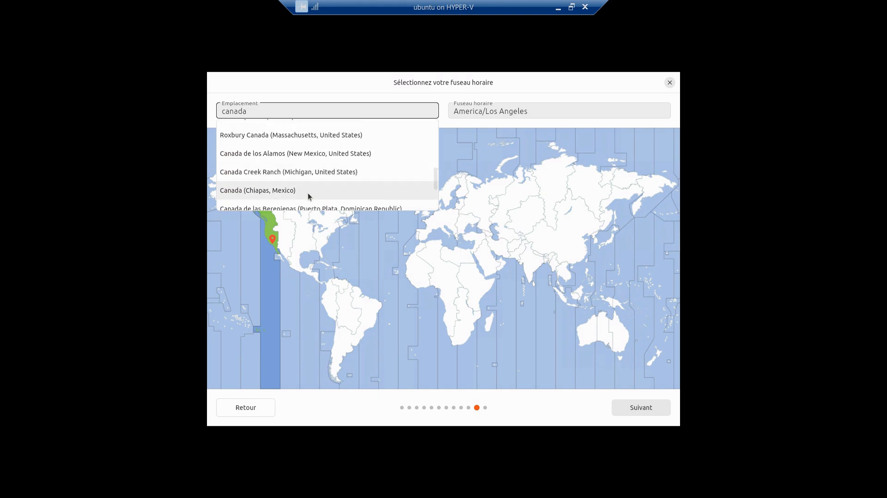
scroll(308, 192, "down", 2)
scroll(307, 193, "down", 2)
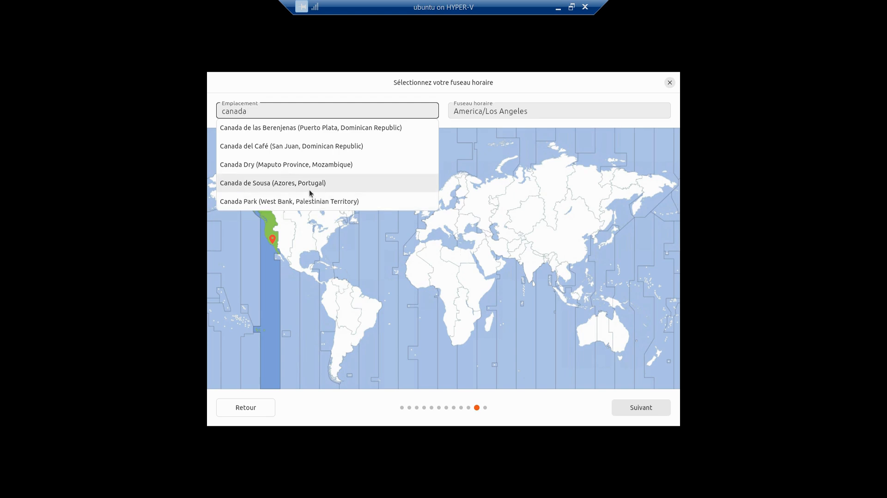
scroll(310, 188, "up", 5)
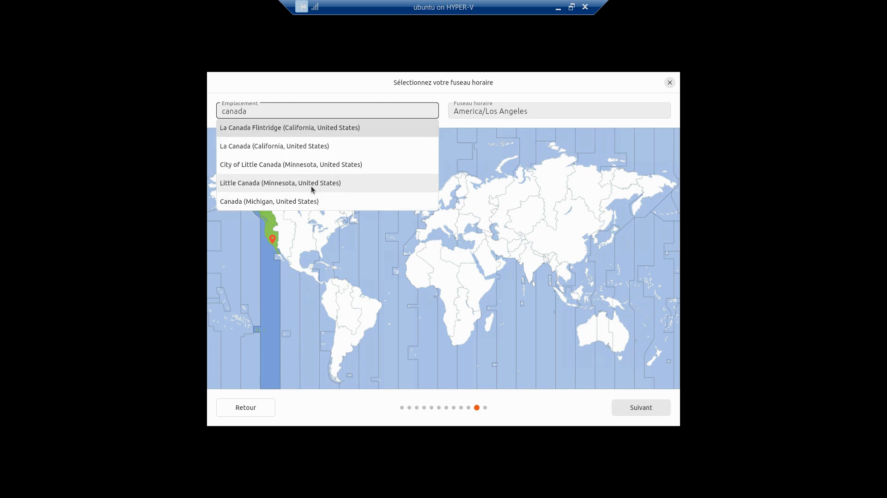
key("ctrl+a")
type("texa")
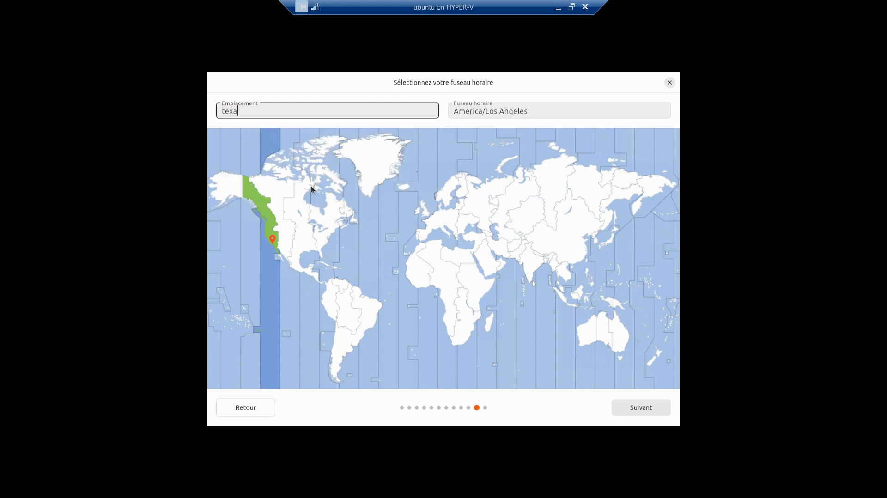
key("BackSpace")
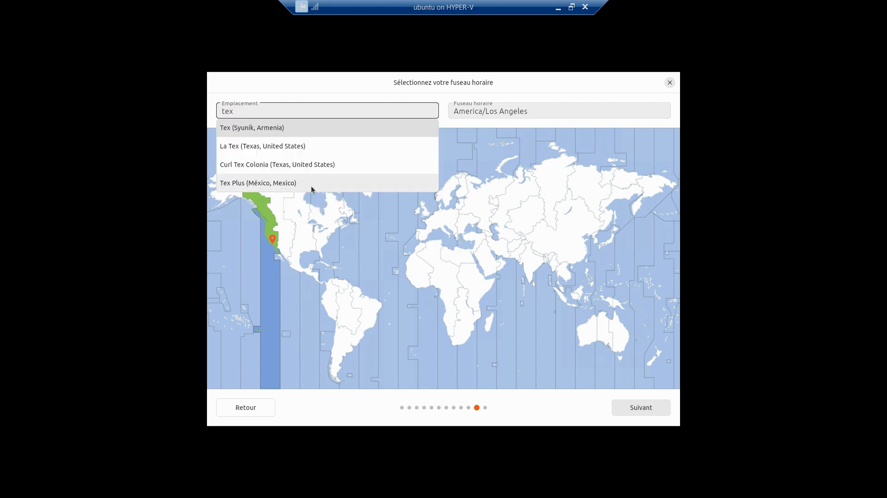
left_click(286, 146)
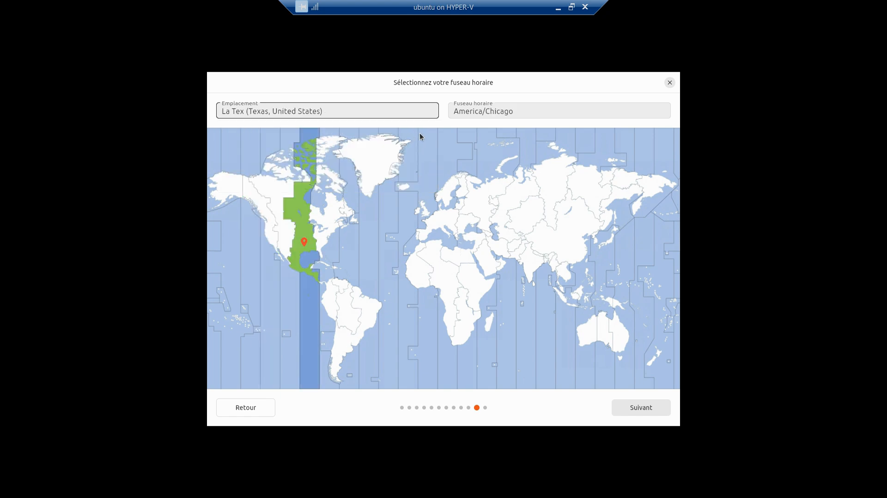
left_click(637, 406)
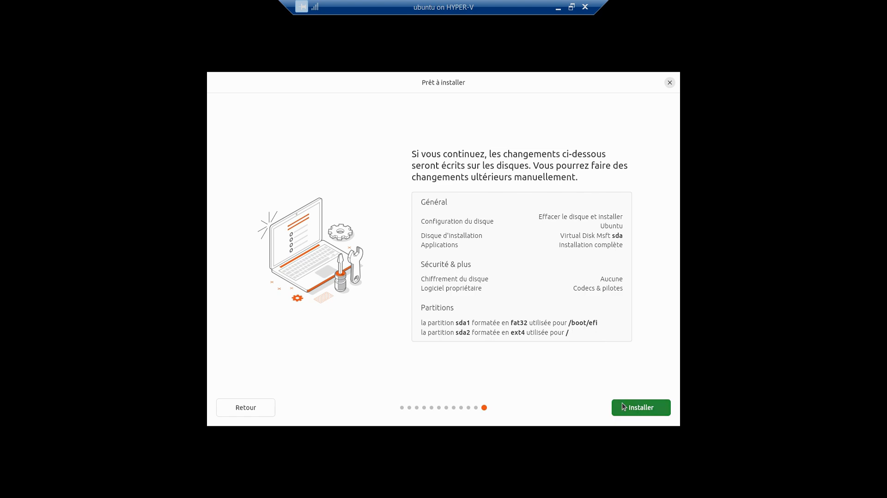
- Start the installation from the Prêt à installer summary and wait for Installation terminée
left_click(645, 410)
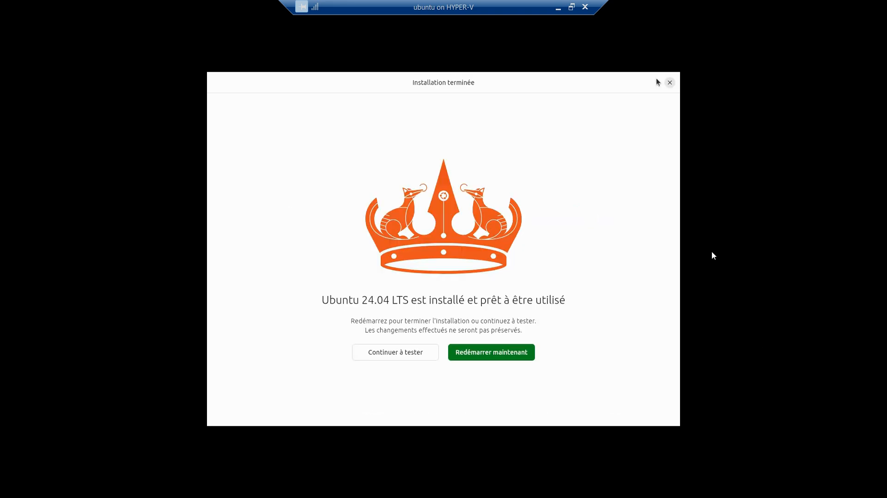
- Restart the VM now and confirm the remove-installation-medium prompt
left_click(500, 352)
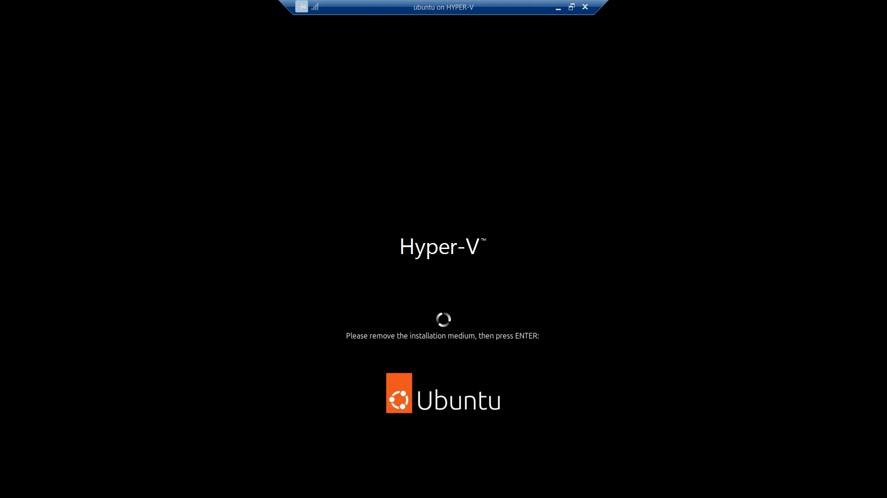
key("Return")
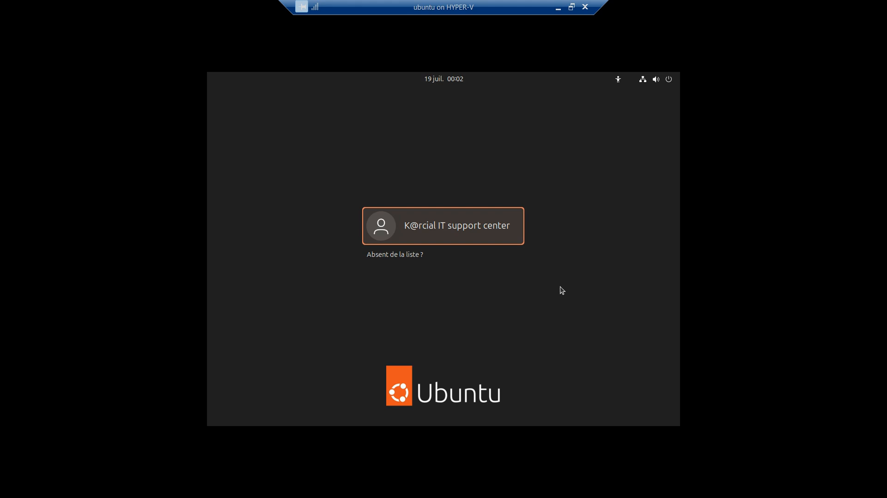
- Select the Ubuntu user account and log in with its password
left_click(476, 229)
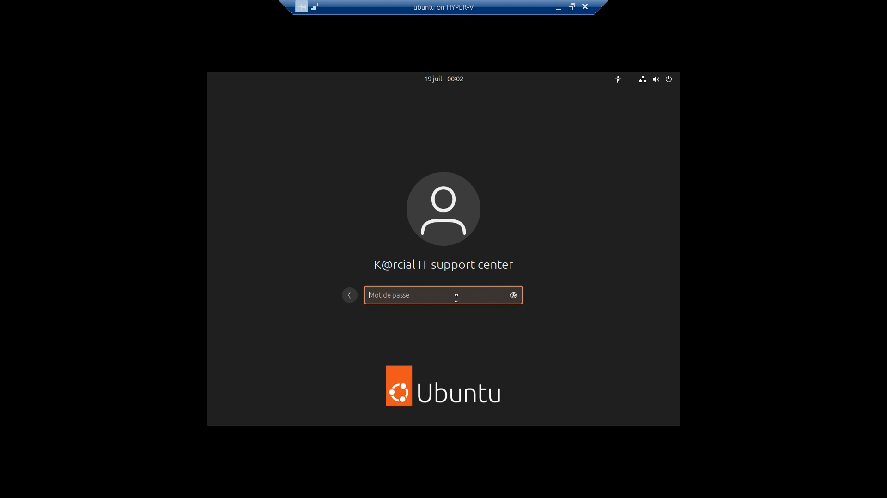
type("•••••••••••")
key("Return")
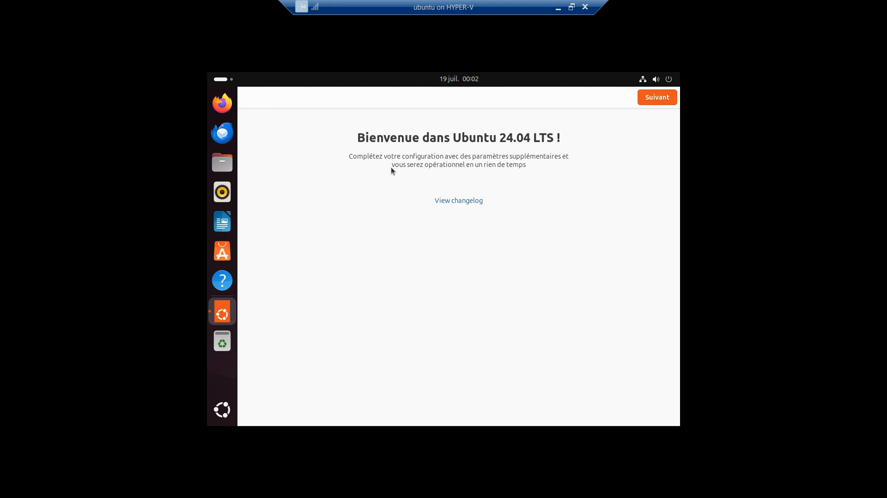
- Skip Ubuntu Pro, choose 'Non, ne partagez pas les données du système', and finish the welcome wizard
left_click(665, 98)
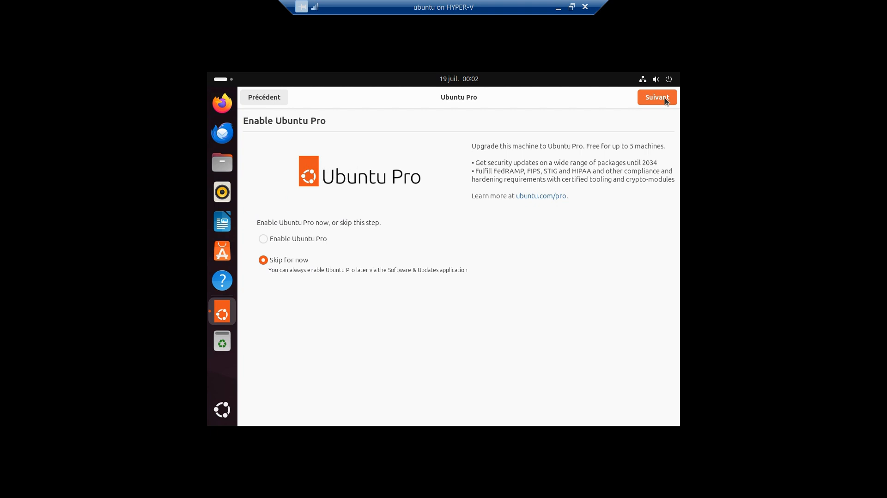
left_click(665, 98)
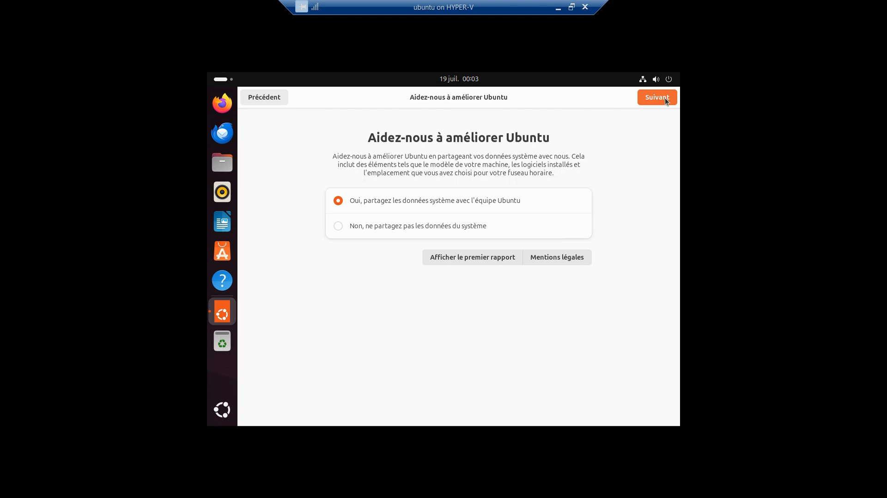
left_click(372, 229)
left_click(647, 98)
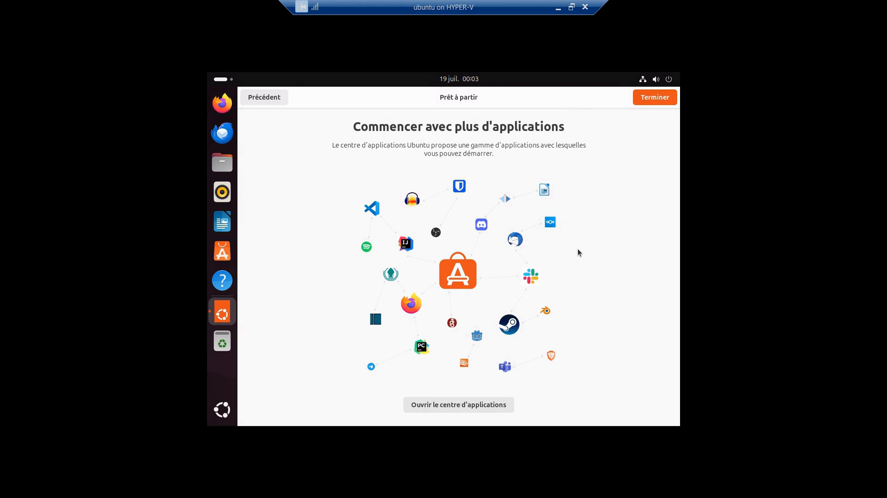
left_click(654, 106)
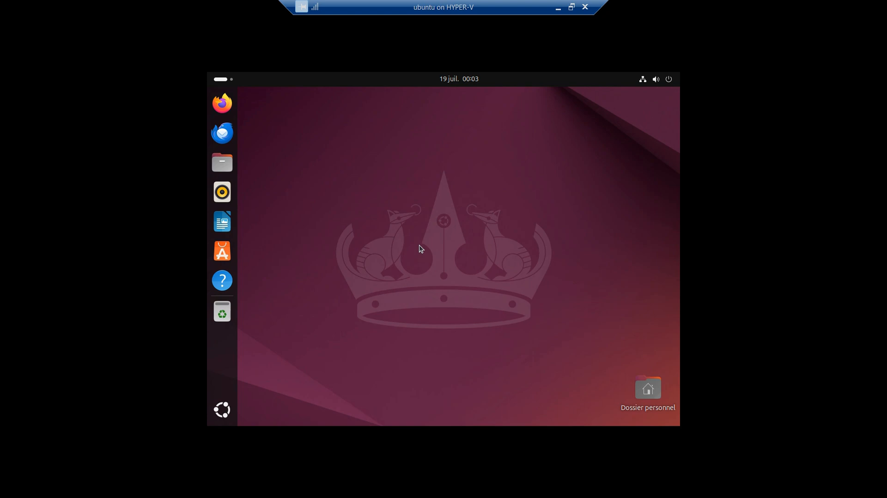
- Bring up the Activities overview and open the application grid from the dock
key("super")
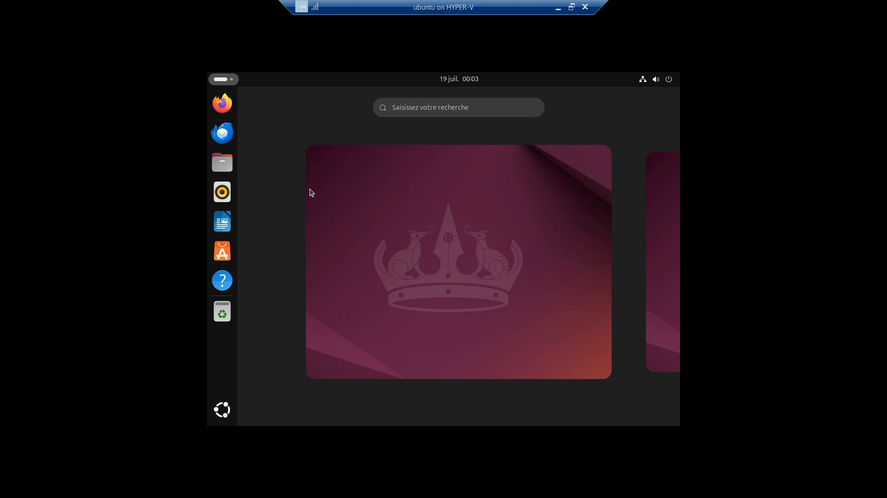
left_click(223, 82)
left_click(224, 83)
left_click(228, 407)
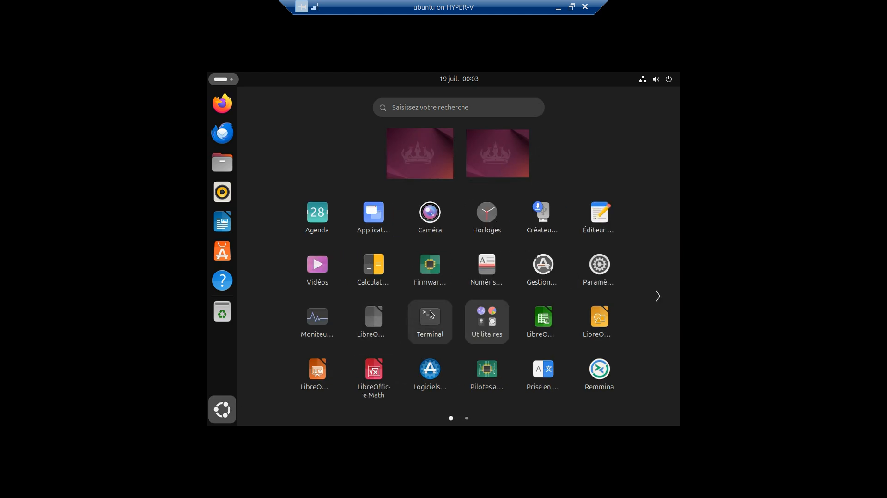
- Browse the second page of installed apps, then return to the first page
left_click(659, 298)
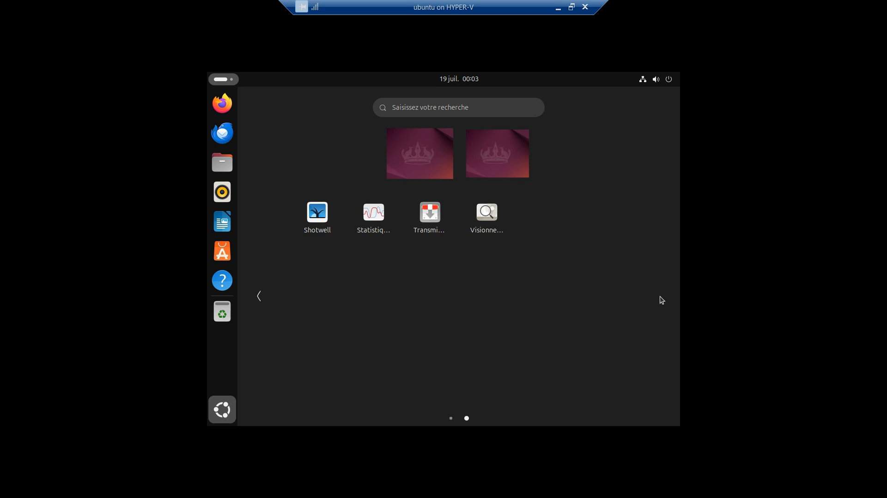
left_click(260, 295)
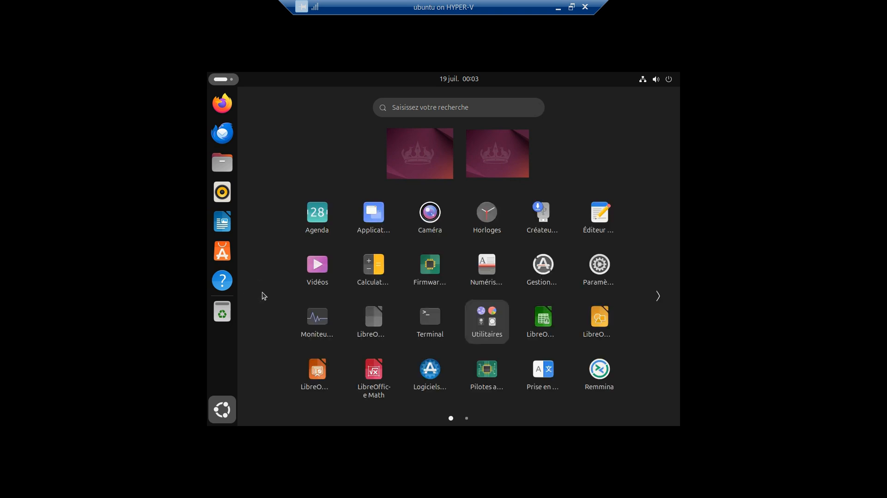
scroll(358, 280, "down", 1)
scroll(359, 281, "up", 1)
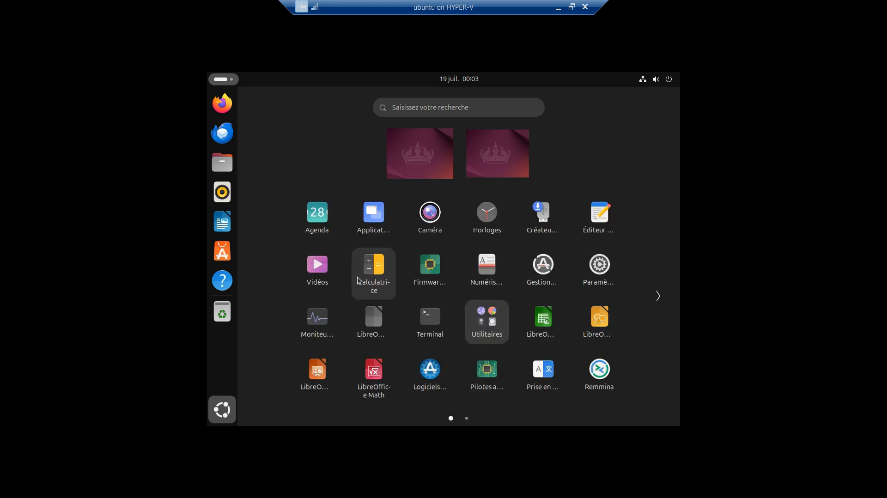